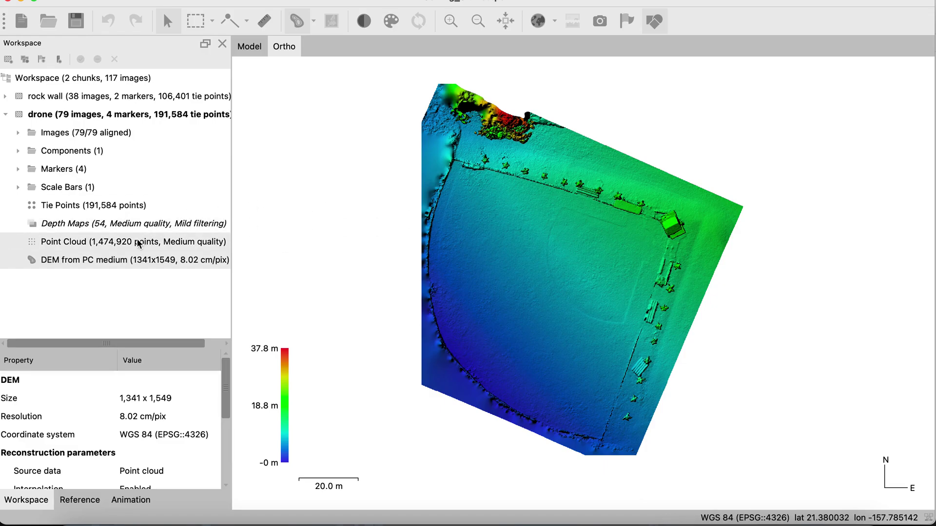
Step: Review the depth maps' parameters and the DEM's 1341x1549 size and 8.02 cm/pix resolution
{"action": "left_click", "coordinate": [133, 233]}
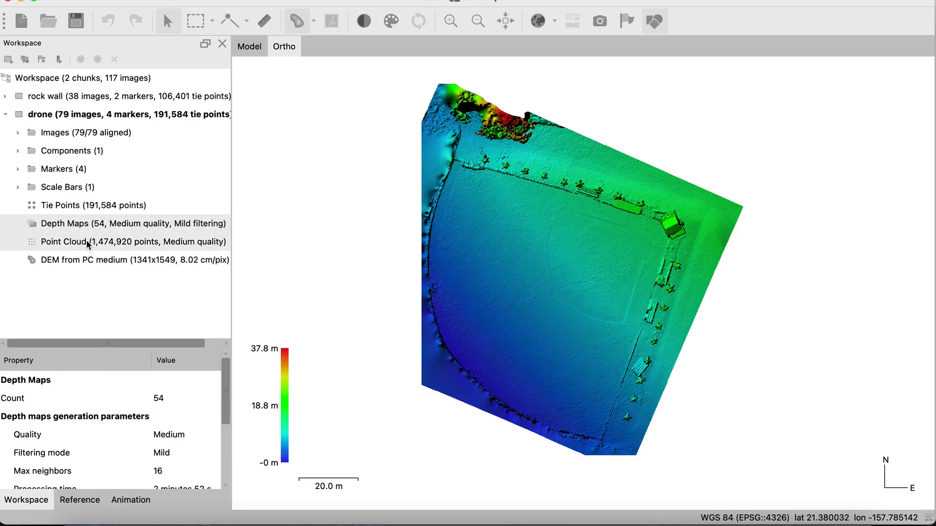
{"action": "left_click", "coordinate": [90, 259]}
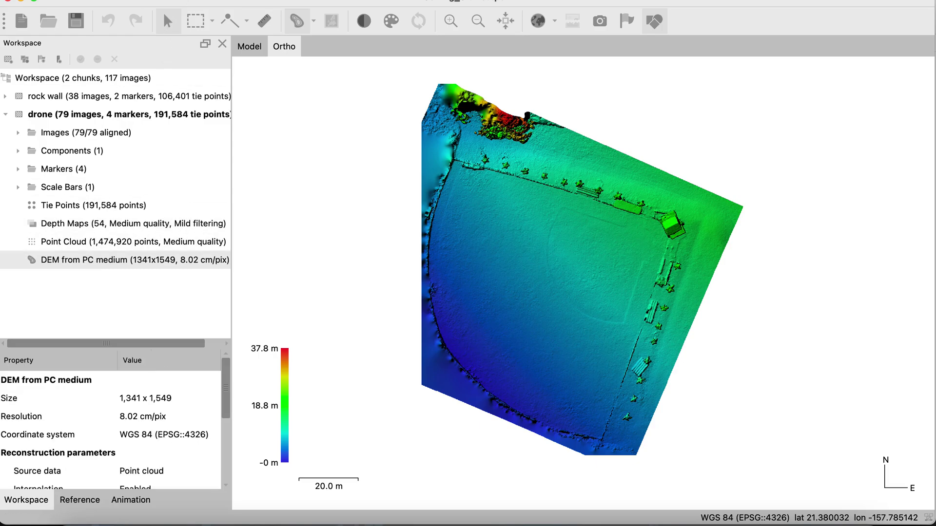
Step: Open Build Orthomosaic from the Workflow menu and nudge its window into place
{"action": "left_click", "coordinate": [215, 0]}
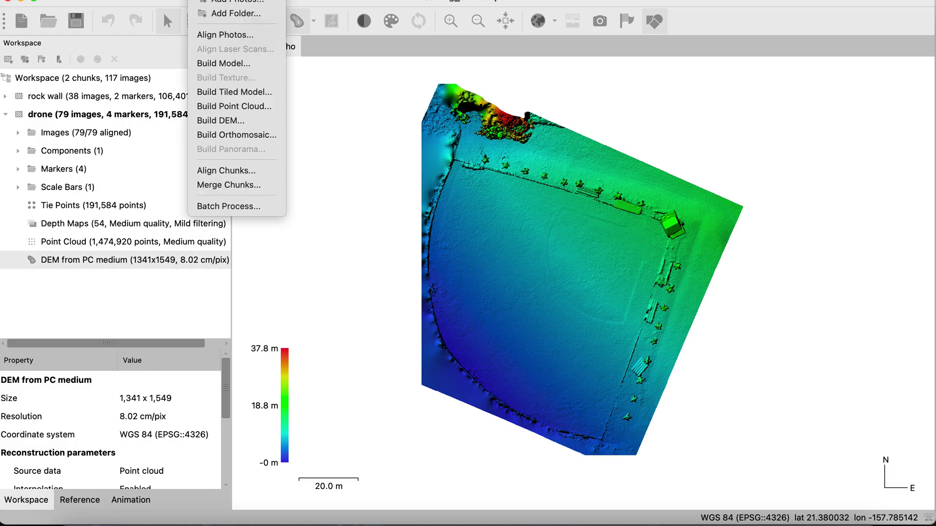
{"action": "left_click", "coordinate": [233, 138]}
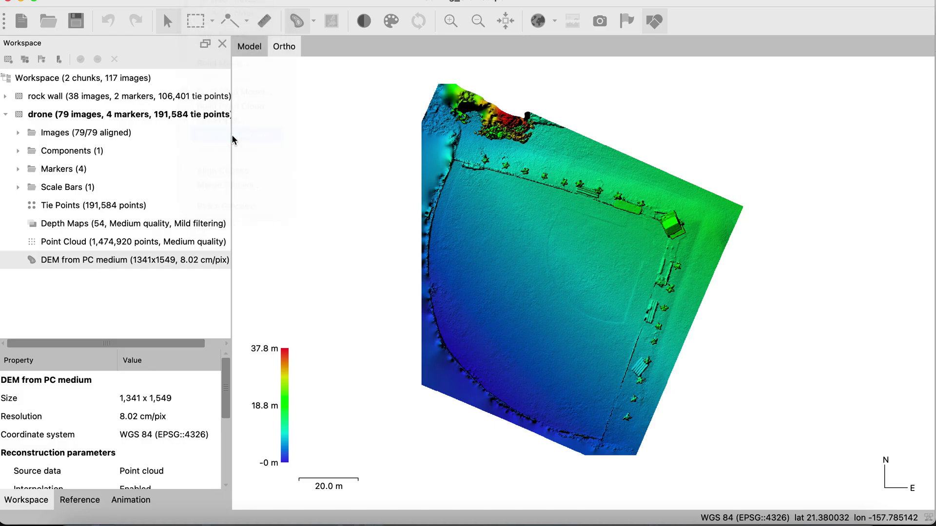
{"action": "mouse_move", "coordinate": [449, 27]}
{"action": "left_mouse_down"}
{"action": "mouse_move", "coordinate": [450, 10]}
{"action": "mouse_move", "coordinate": [458, 16]}
{"action": "left_mouse_up"}
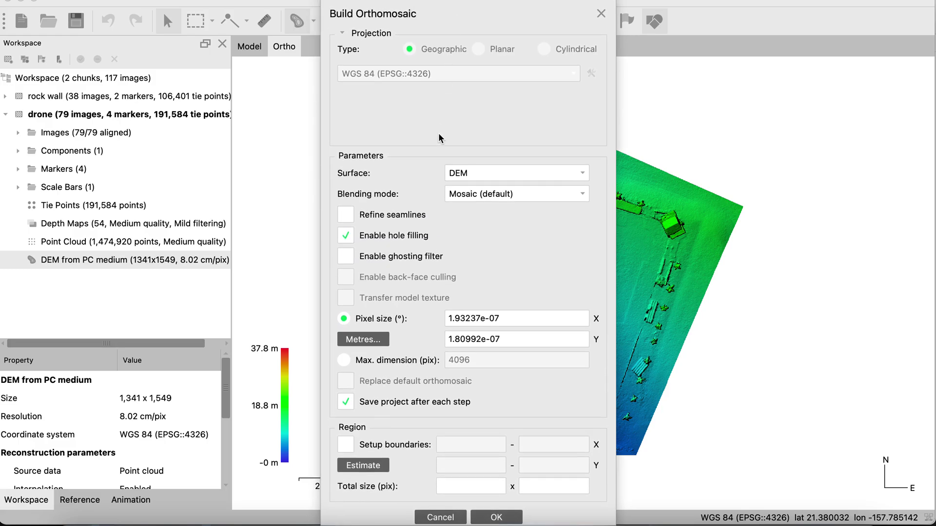
Step: Collapse and re-expand Projection, try Point cloud as surface, then set it back to DEM
{"action": "left_click", "coordinate": [357, 37]}
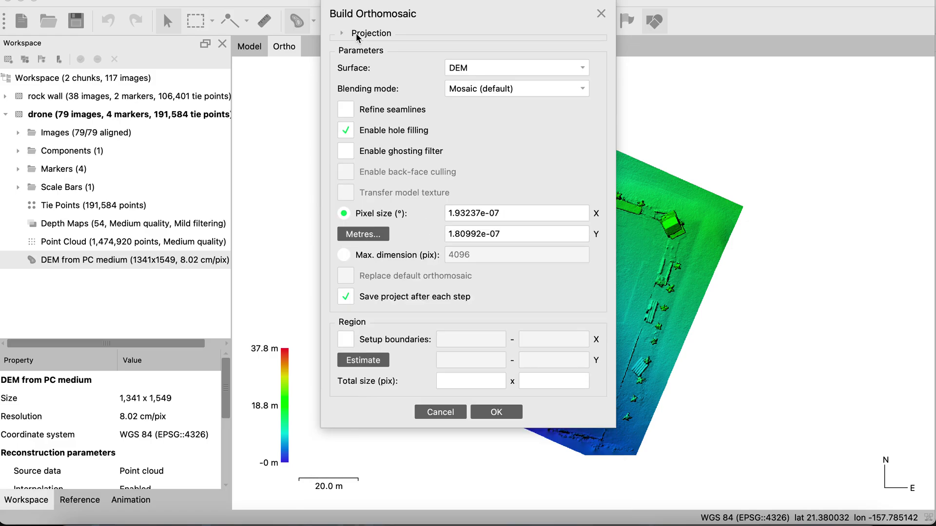
{"action": "left_click", "coordinate": [357, 35]}
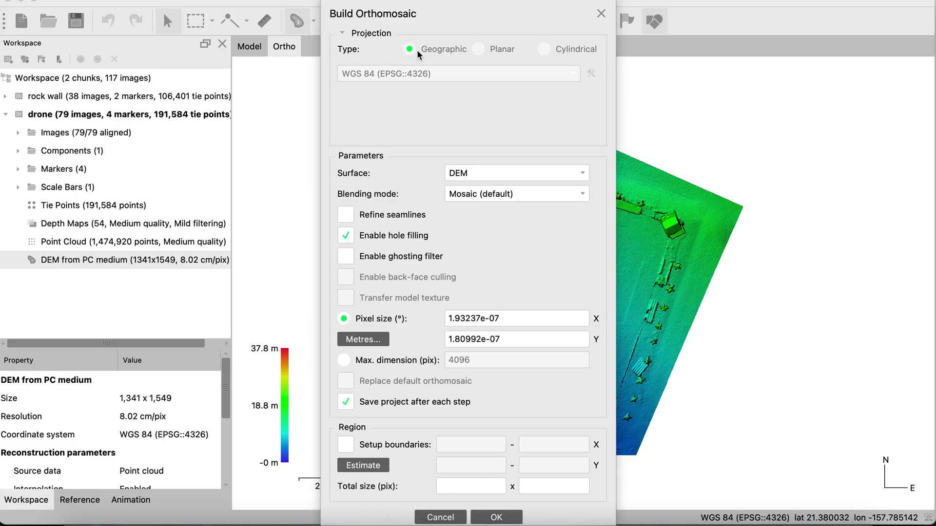
{"action": "left_click", "coordinate": [477, 175]}
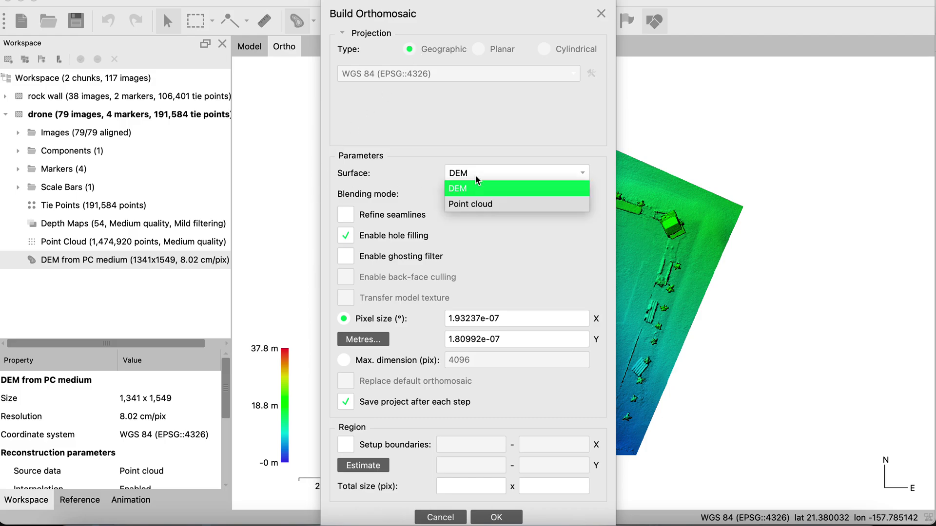
{"action": "left_click", "coordinate": [477, 204]}
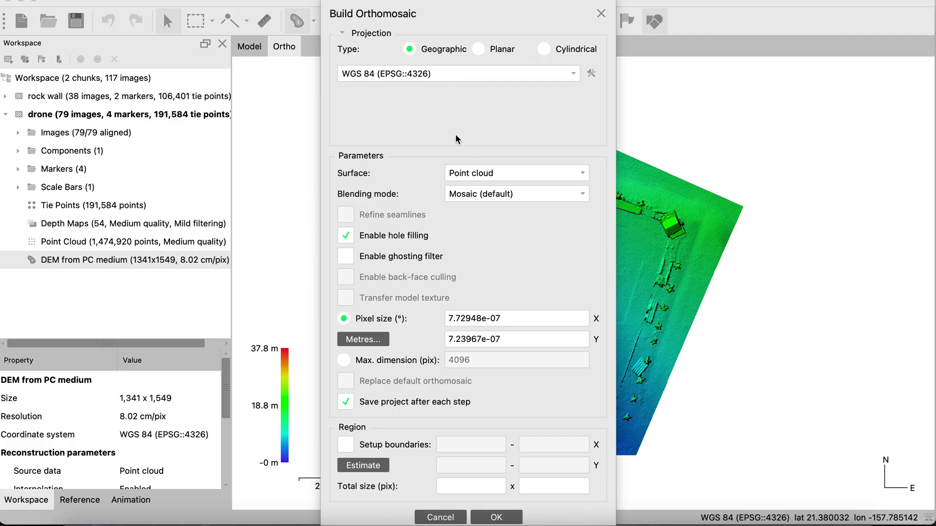
{"action": "left_click", "coordinate": [469, 174]}
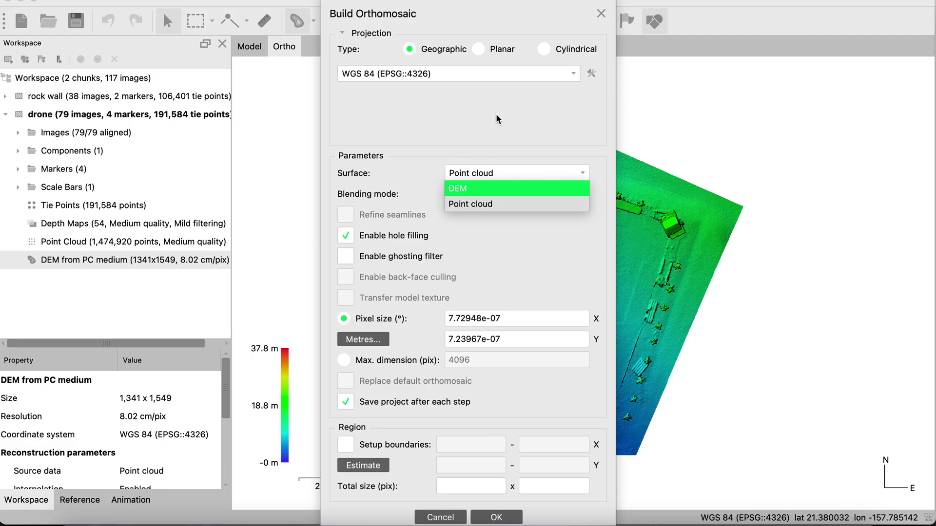
{"action": "left_click", "coordinate": [479, 190]}
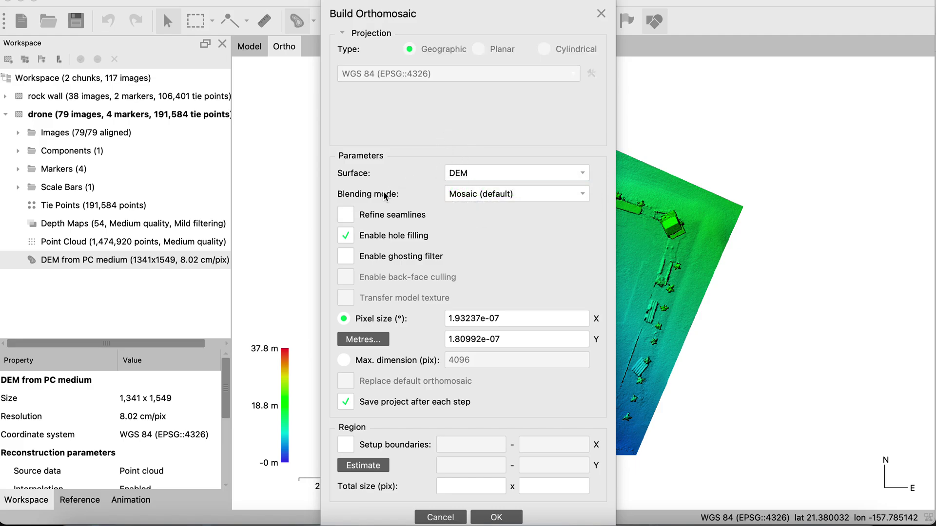
Step: Keep Mosaic blending, enable Refine seamlines, and move the dialog aside to see the DEM and back
{"action": "left_click", "coordinate": [478, 195]}
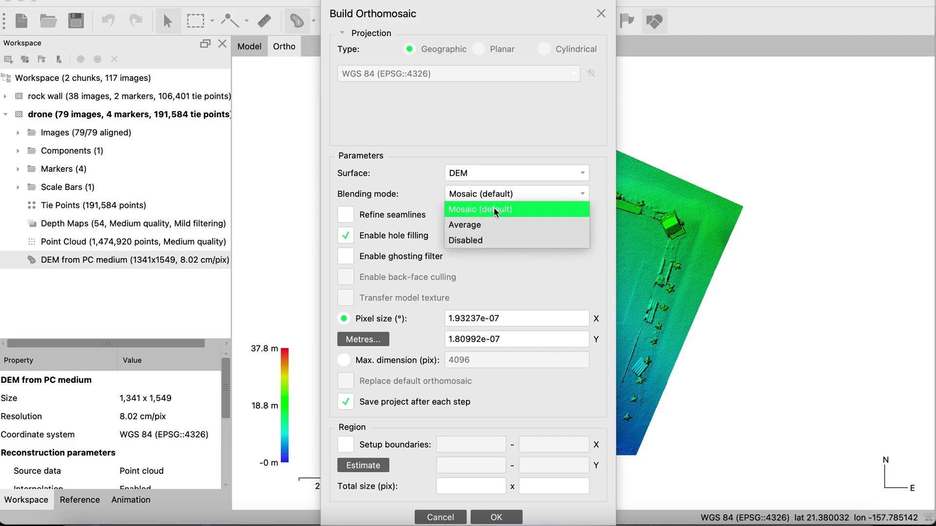
{"action": "left_click", "coordinate": [484, 214]}
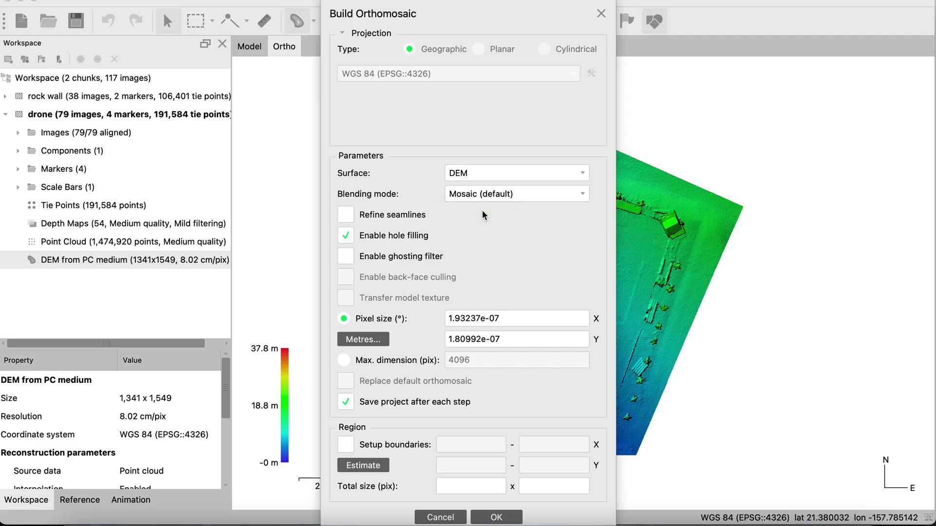
{"action": "left_click", "coordinate": [370, 218]}
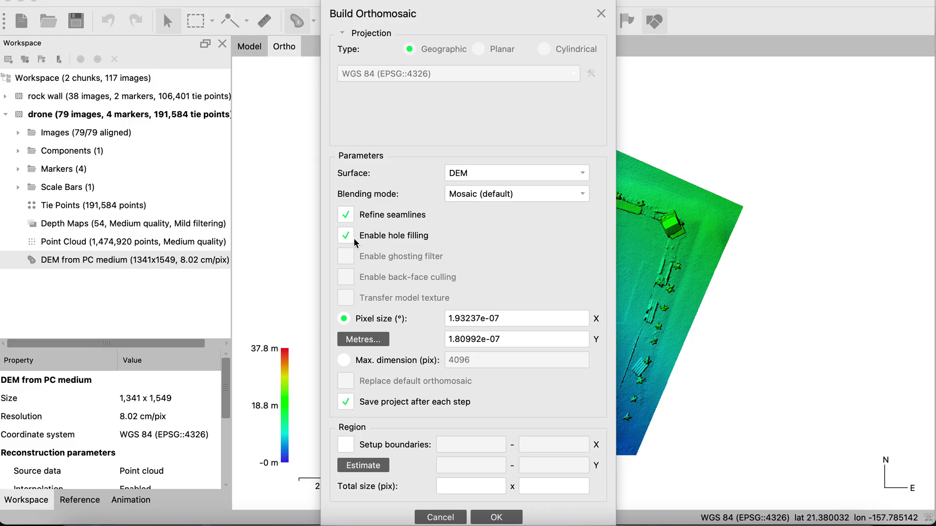
{"action": "left_click_drag", "start_coordinate": [513, 14], "coordinate": [258, 16]}
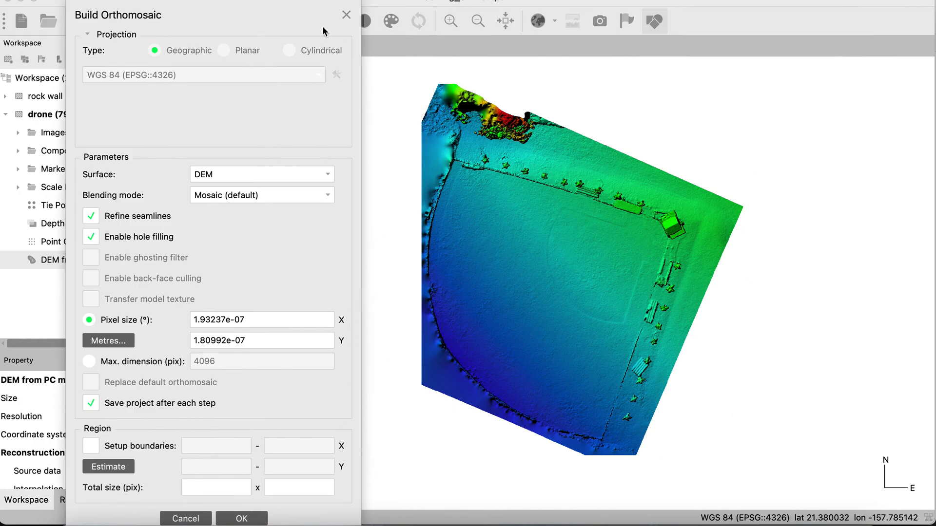
{"action": "left_click_drag", "start_coordinate": [268, 19], "coordinate": [560, 10]}
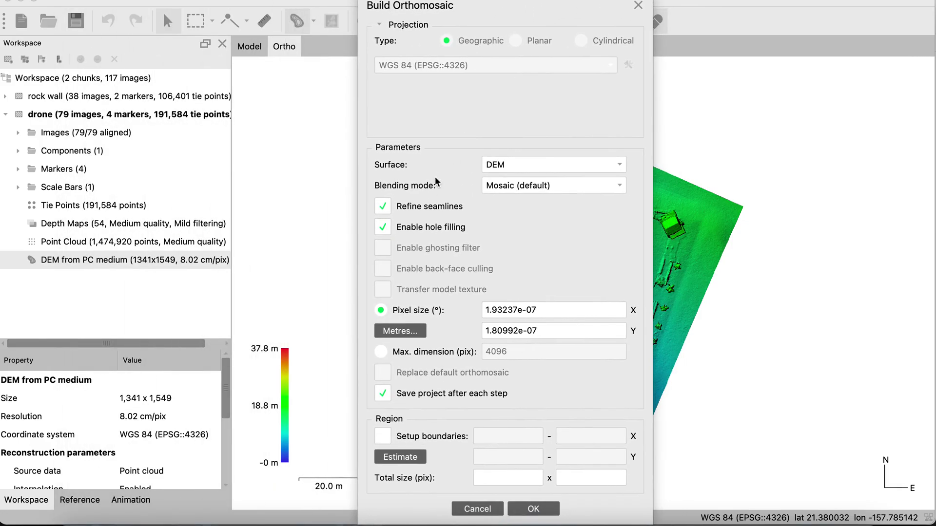
Step: Set the pixel size in metres to 0.02004 and confirm it
{"action": "left_click", "coordinate": [411, 335]}
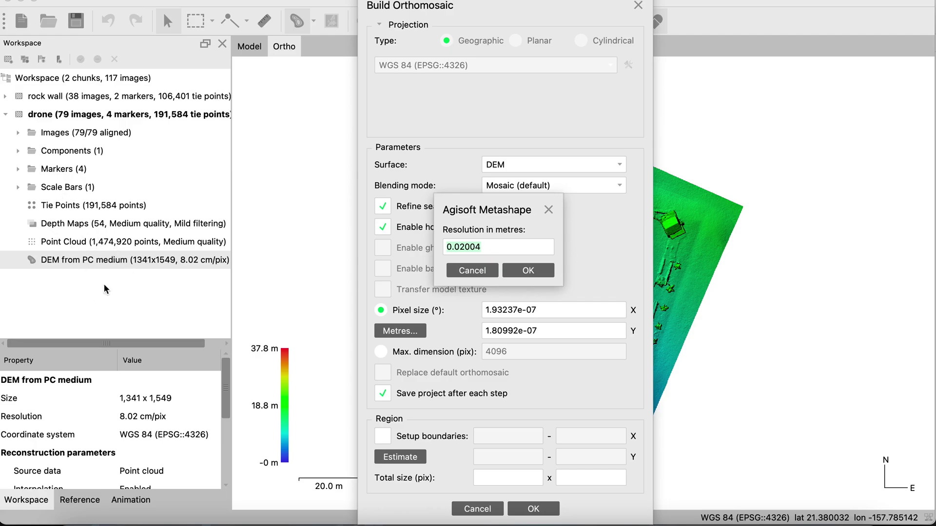
{"action": "left_click", "coordinate": [488, 246]}
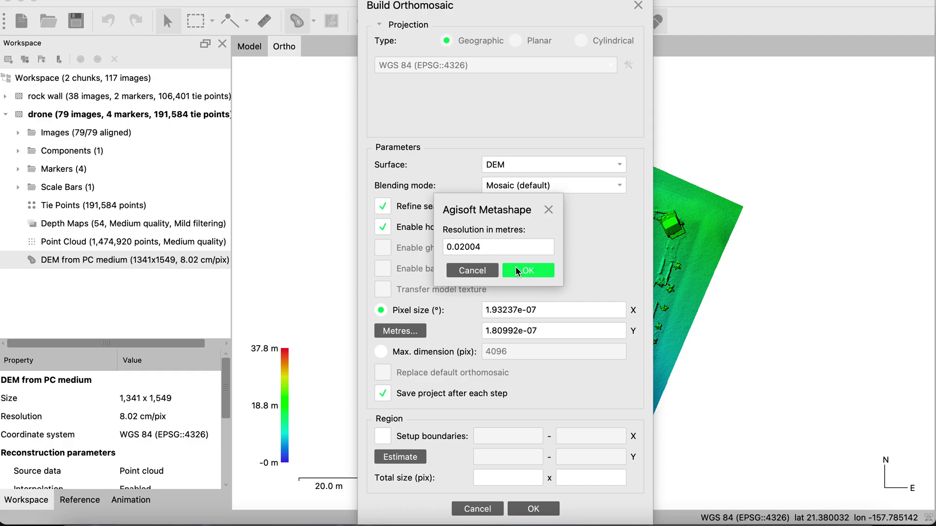
{"action": "left_click", "coordinate": [534, 270]}
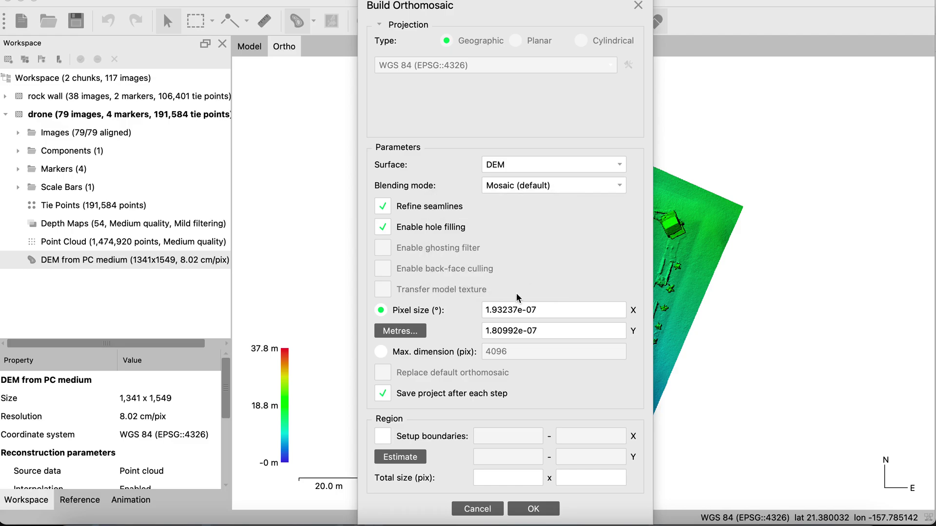
Step: Run the orthomosaic build from the DEM, producing a 5364×6196, 2.00 cm/pix result
{"action": "left_click", "coordinate": [527, 510]}
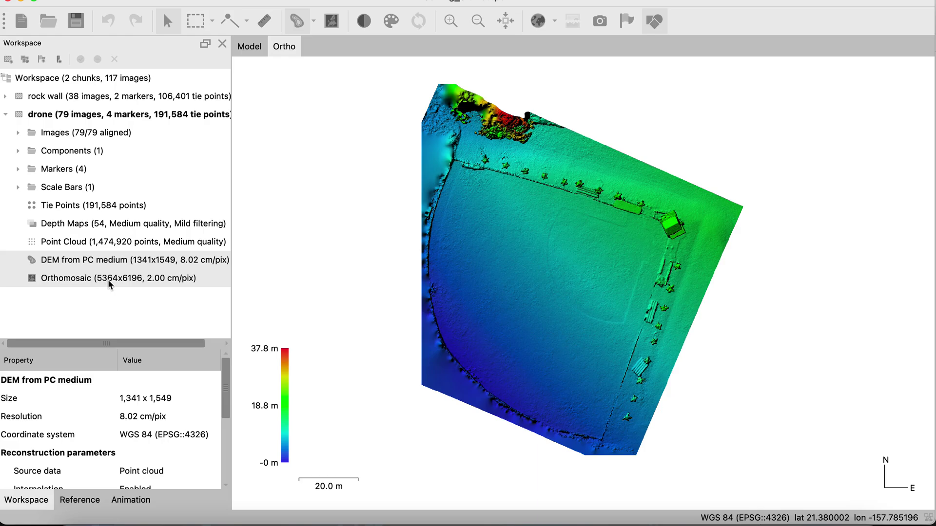
{"action": "double_click", "coordinate": [159, 280]}
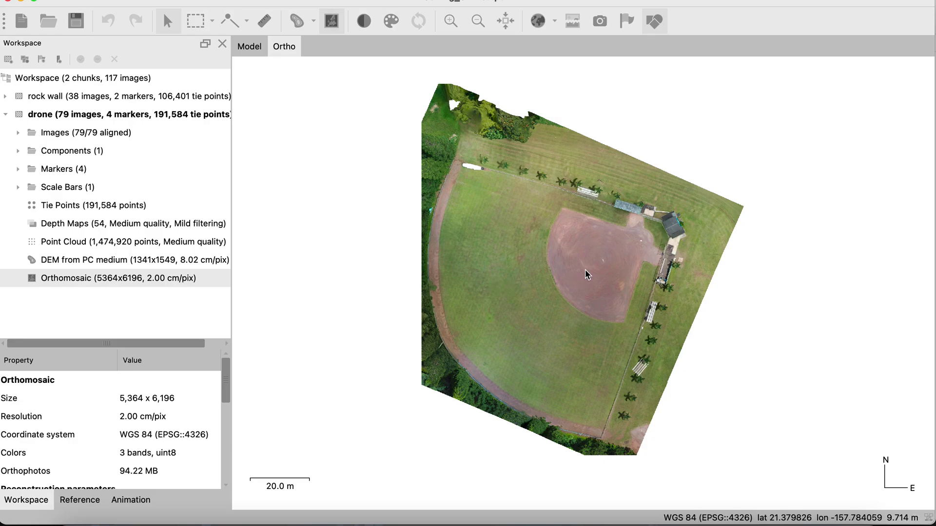
{"action": "scroll", "coordinate": [585, 270], "scroll_direction": "up", "scroll_amount": 5}
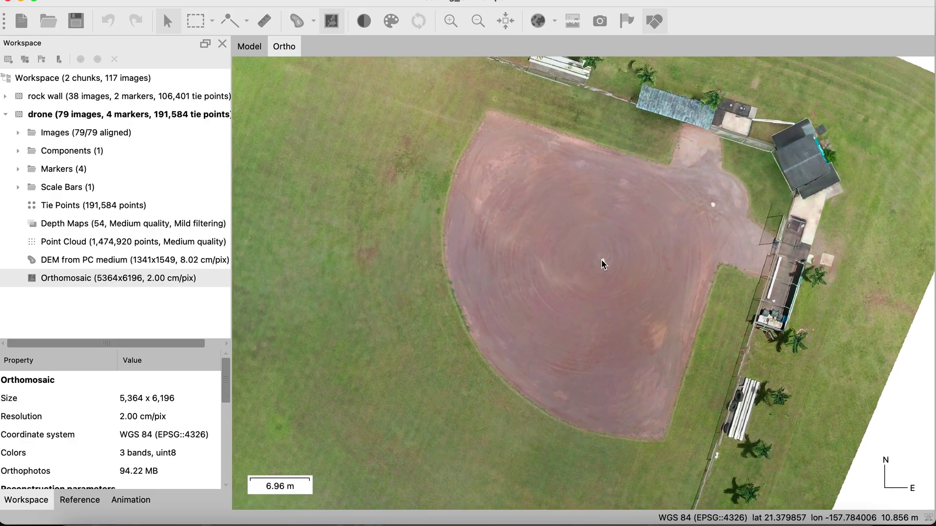
{"action": "scroll", "coordinate": [601, 260], "scroll_direction": "down", "scroll_amount": 2}
{"action": "scroll", "coordinate": [601, 260], "scroll_direction": "down", "scroll_amount": 1}
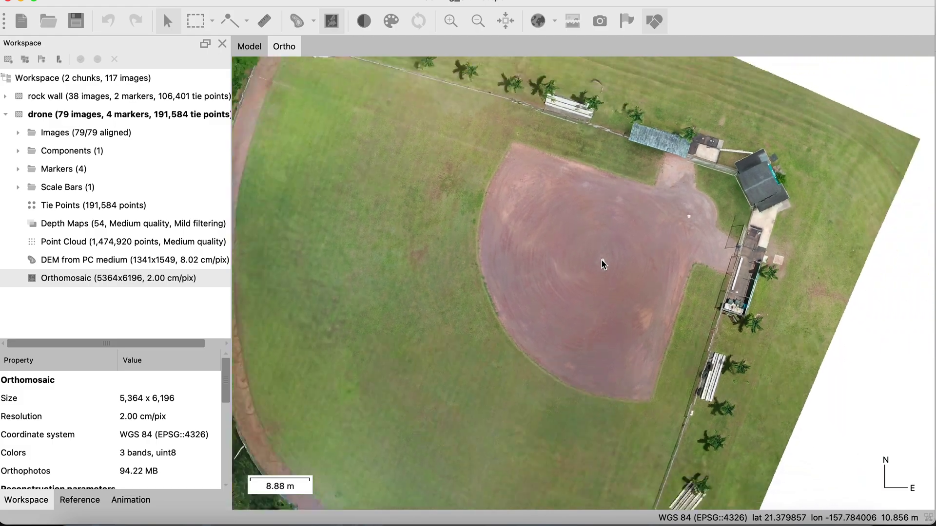
{"action": "scroll", "coordinate": [601, 260], "scroll_direction": "down", "scroll_amount": 2}
{"action": "scroll", "coordinate": [601, 260], "scroll_direction": "up", "scroll_amount": 3}
{"action": "scroll", "coordinate": [602, 260], "scroll_direction": "down", "scroll_amount": 4}
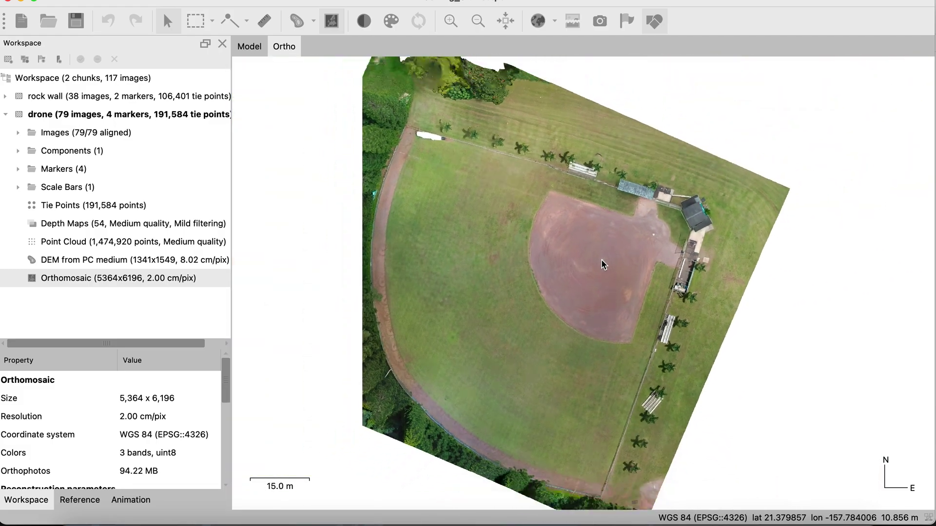
{"action": "scroll", "coordinate": [601, 260], "scroll_direction": "down", "scroll_amount": 1}
{"action": "left_click_drag", "start_coordinate": [589, 260], "coordinate": [617, 261]}
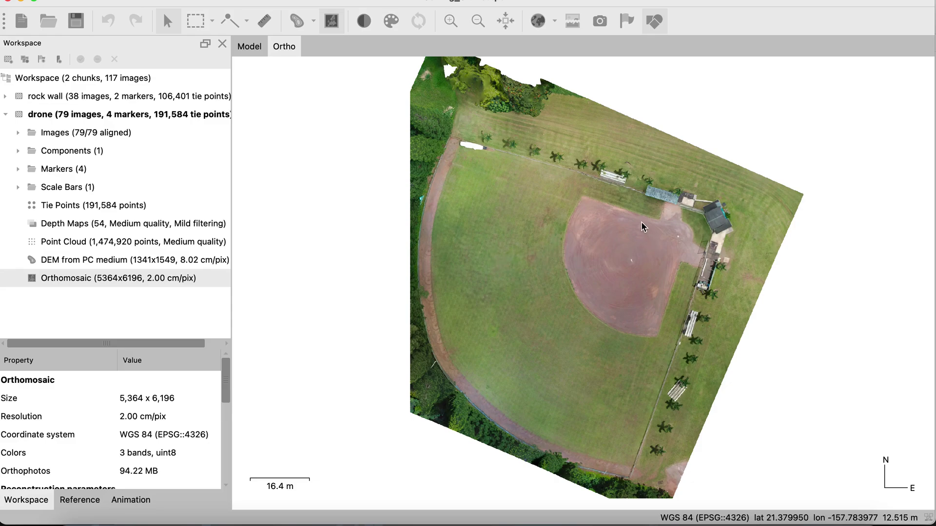
{"action": "scroll", "coordinate": [666, 214], "scroll_direction": "up", "scroll_amount": 3}
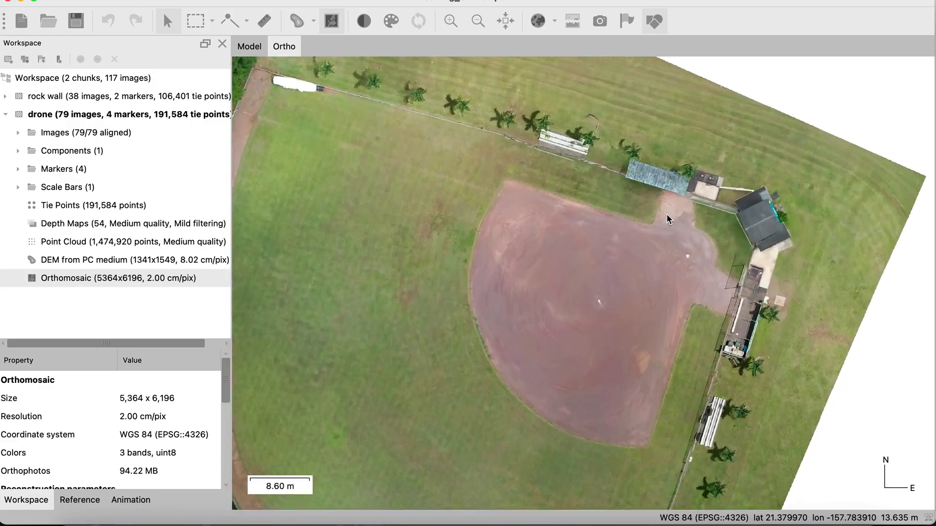
{"action": "scroll", "coordinate": [666, 219], "scroll_direction": "up", "scroll_amount": 1}
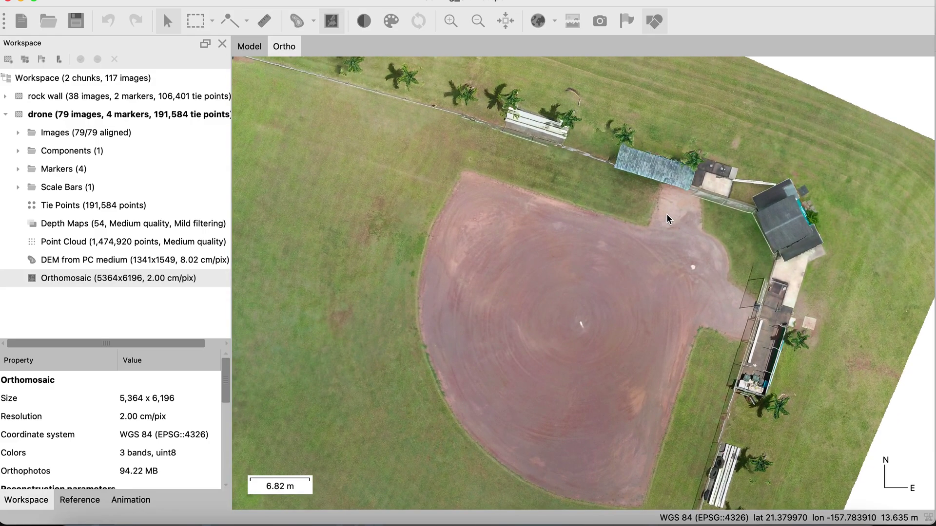
{"action": "scroll", "coordinate": [668, 219], "scroll_direction": "up", "scroll_amount": 3}
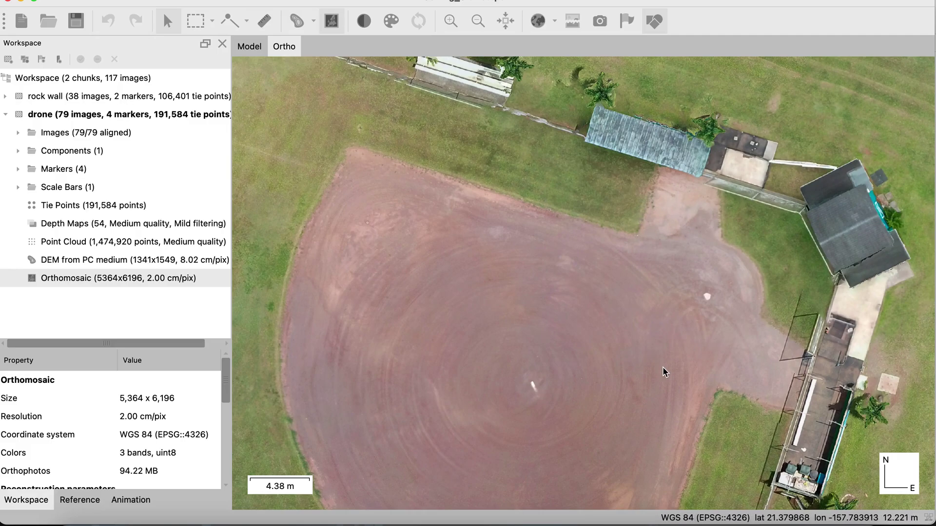
{"action": "scroll", "coordinate": [665, 144], "scroll_direction": "up", "scroll_amount": 5}
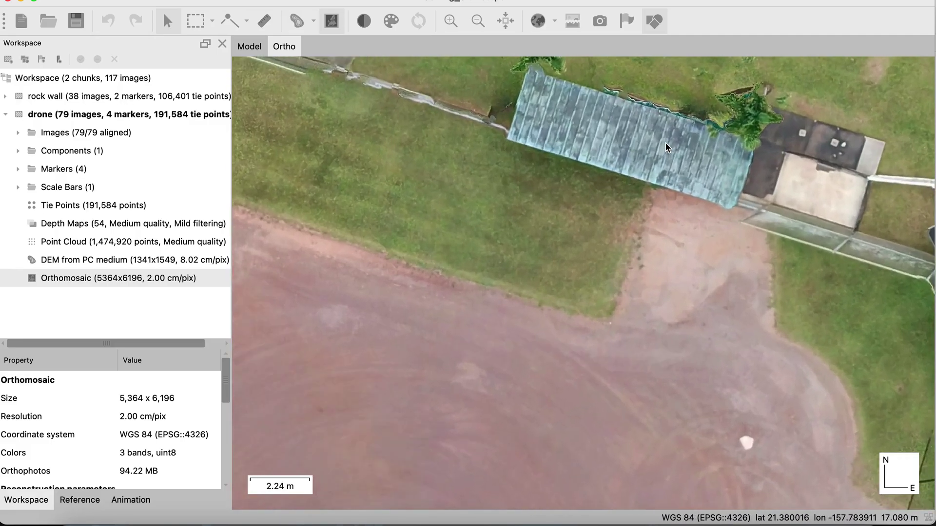
{"action": "scroll", "coordinate": [665, 148], "scroll_direction": "up", "scroll_amount": 1}
{"action": "left_click_drag", "start_coordinate": [765, 61], "coordinate": [726, 161]}
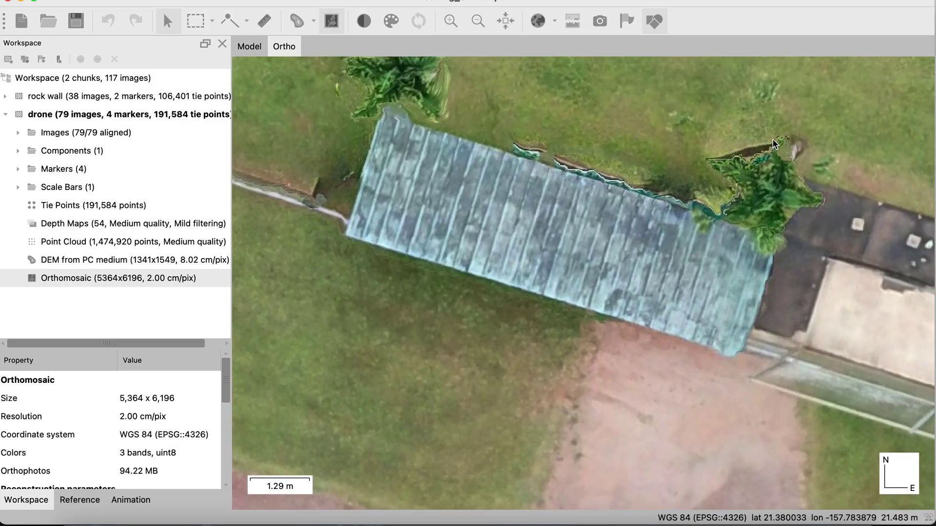
{"action": "scroll", "coordinate": [726, 161], "scroll_direction": "up", "scroll_amount": 5}
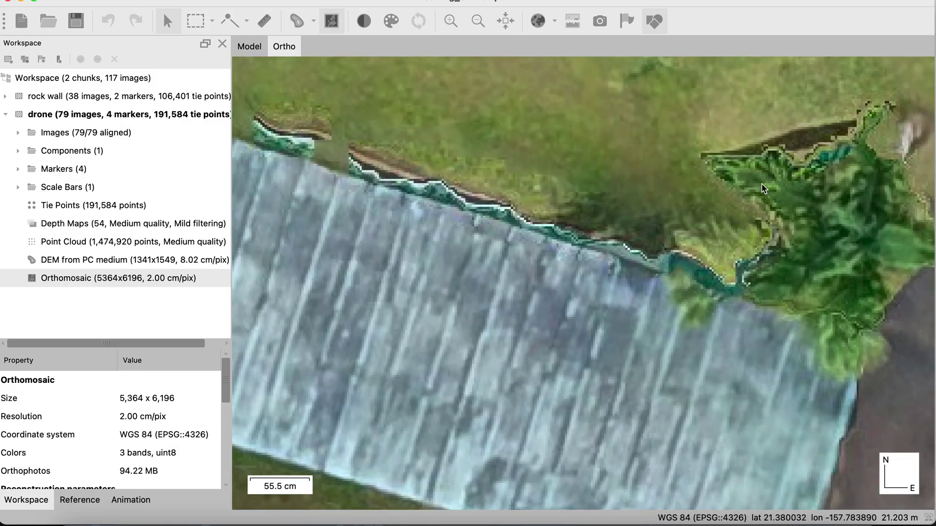
{"action": "scroll", "coordinate": [613, 204], "scroll_direction": "down", "scroll_amount": 5}
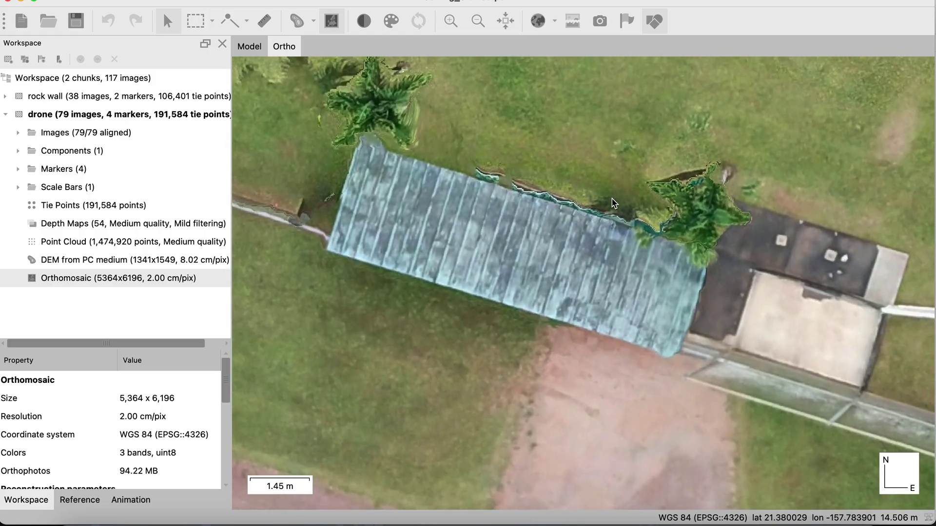
{"action": "left_click_drag", "start_coordinate": [401, 116], "coordinate": [455, 160]}
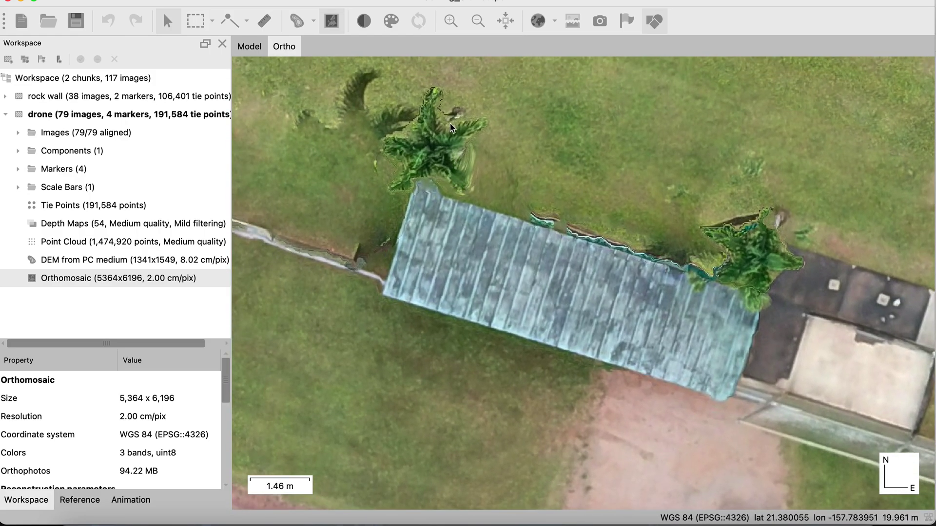
{"action": "scroll", "coordinate": [455, 160], "scroll_direction": "down", "scroll_amount": 4}
{"action": "left_click_drag", "start_coordinate": [348, 118], "coordinate": [460, 167]}
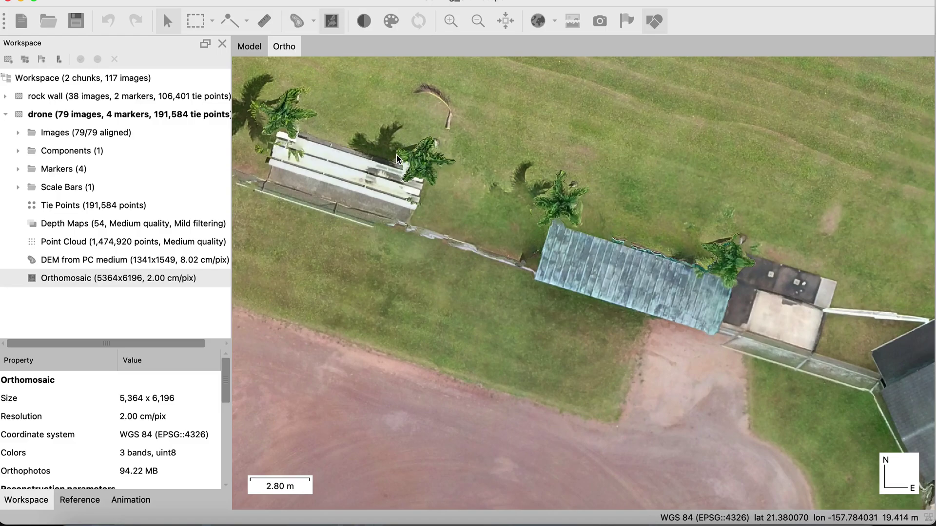
{"action": "left_click_drag", "start_coordinate": [396, 154], "coordinate": [560, 242]}
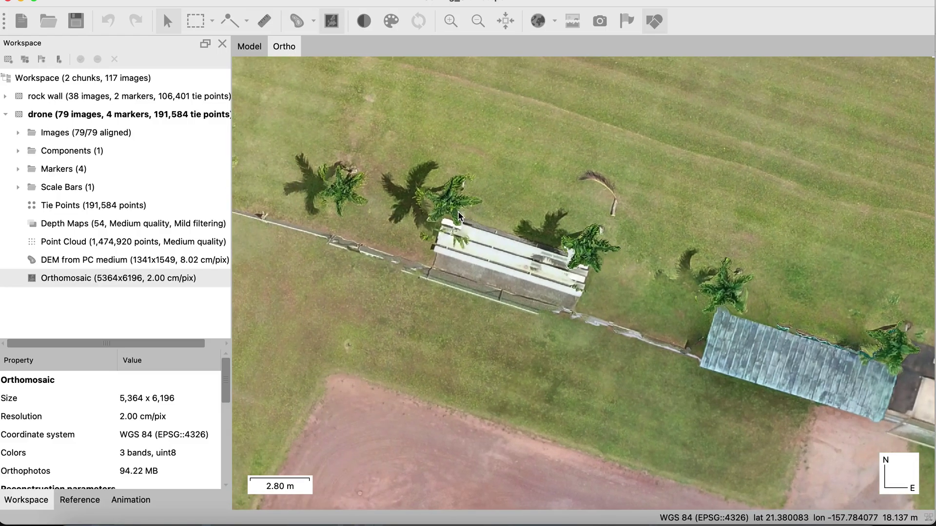
{"action": "scroll", "coordinate": [417, 253], "scroll_direction": "up", "scroll_amount": 8}
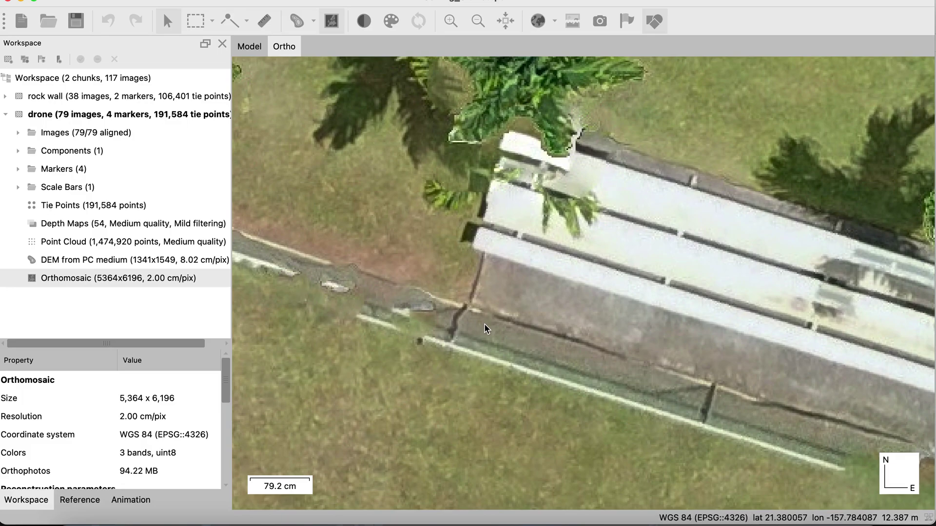
{"action": "left_click_drag", "start_coordinate": [453, 286], "coordinate": [580, 185]}
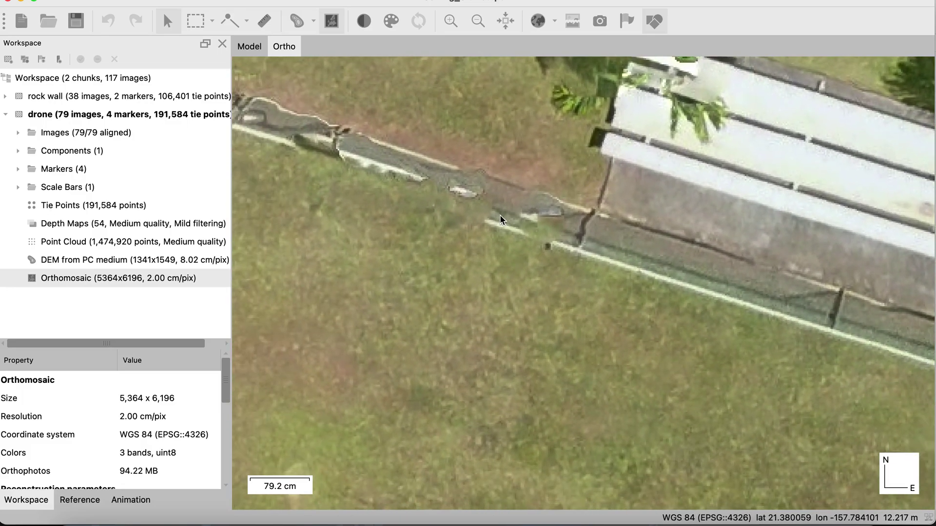
{"action": "scroll", "coordinate": [500, 216], "scroll_direction": "down", "scroll_amount": 5}
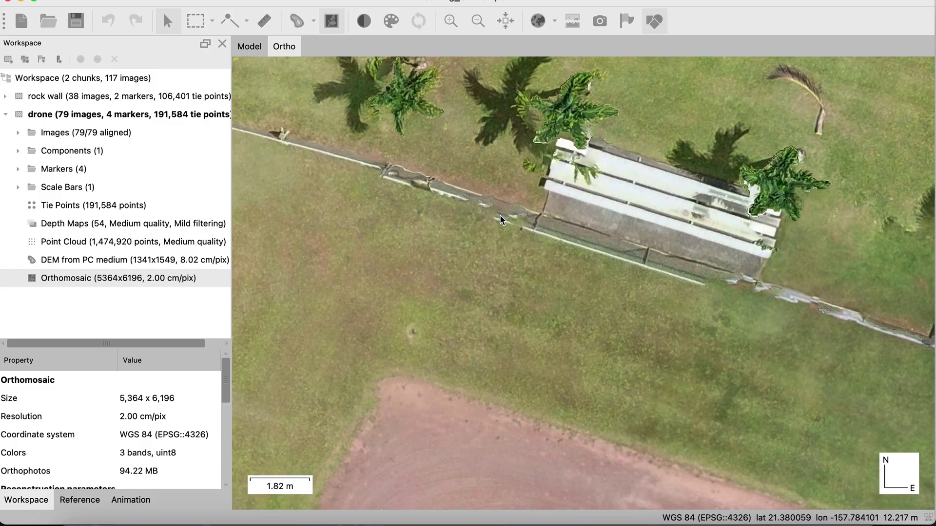
{"action": "scroll", "coordinate": [500, 216], "scroll_direction": "down", "scroll_amount": 4}
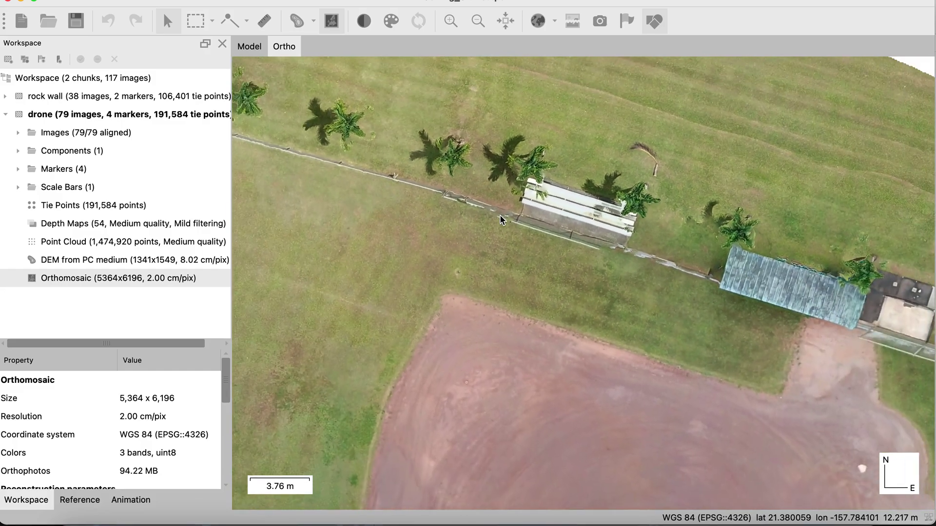
{"action": "left_click_drag", "start_coordinate": [441, 189], "coordinate": [546, 238]}
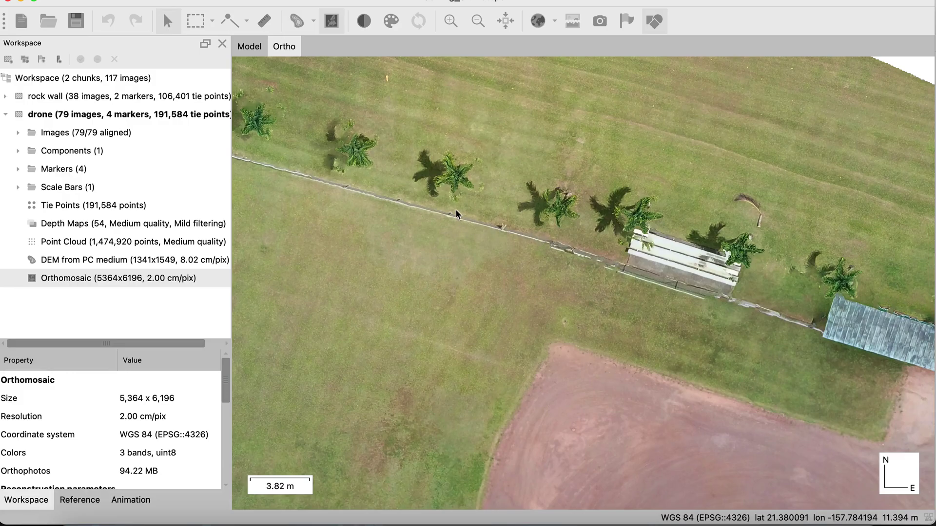
{"action": "left_click_drag", "start_coordinate": [417, 179], "coordinate": [489, 197]}
{"action": "scroll", "coordinate": [489, 197], "scroll_direction": "down", "scroll_amount": 5}
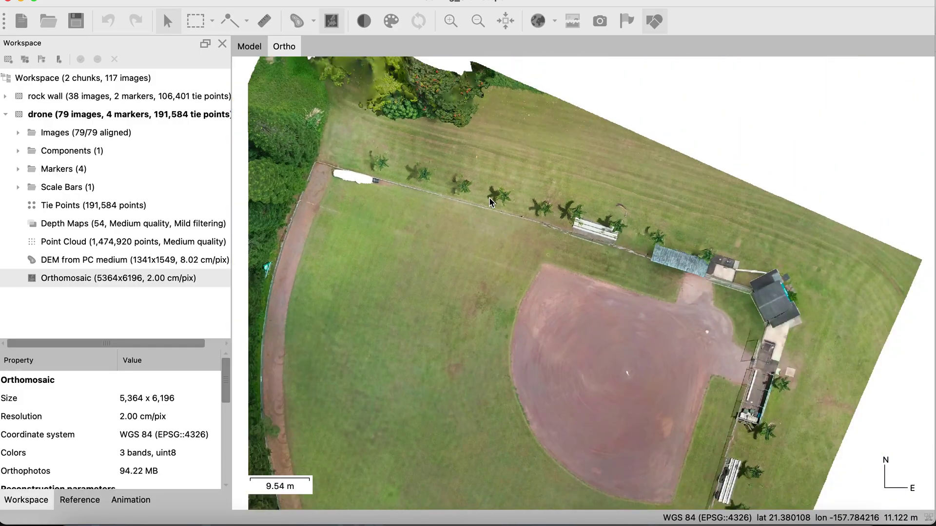
{"action": "left_click_drag", "start_coordinate": [536, 288], "coordinate": [543, 184]}
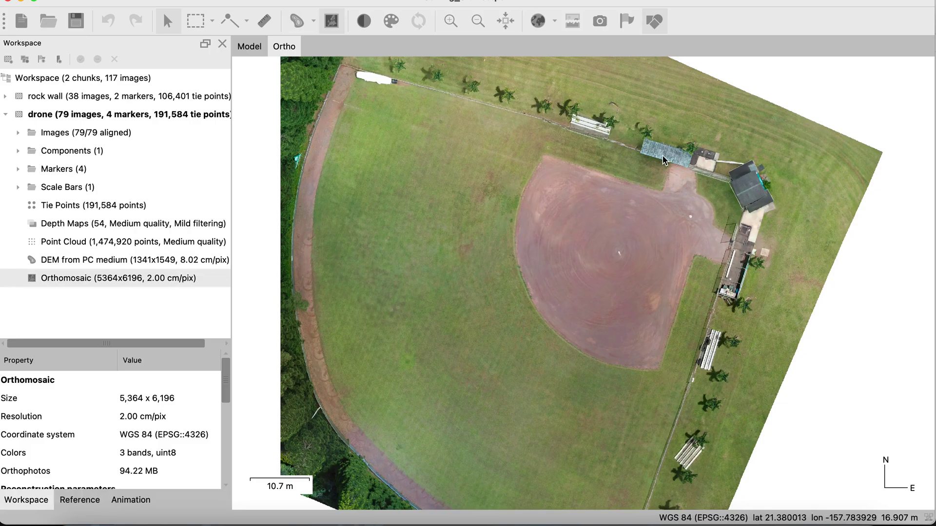
Step: Zoom out to the whole field, then zoom in on the infield edge, shed and eastern sideline
{"action": "scroll", "coordinate": [468, 156], "scroll_direction": "down", "scroll_amount": 3}
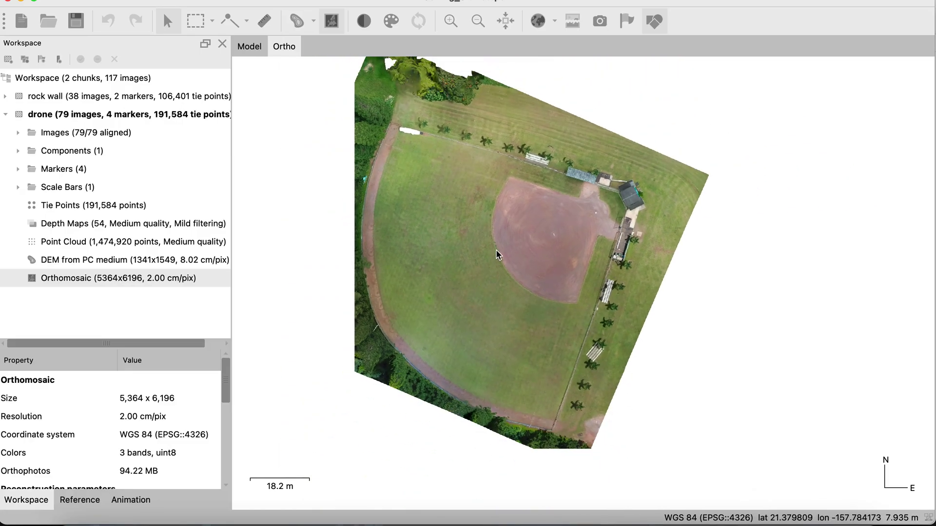
{"action": "scroll", "coordinate": [476, 214], "scroll_direction": "up", "scroll_amount": 8}
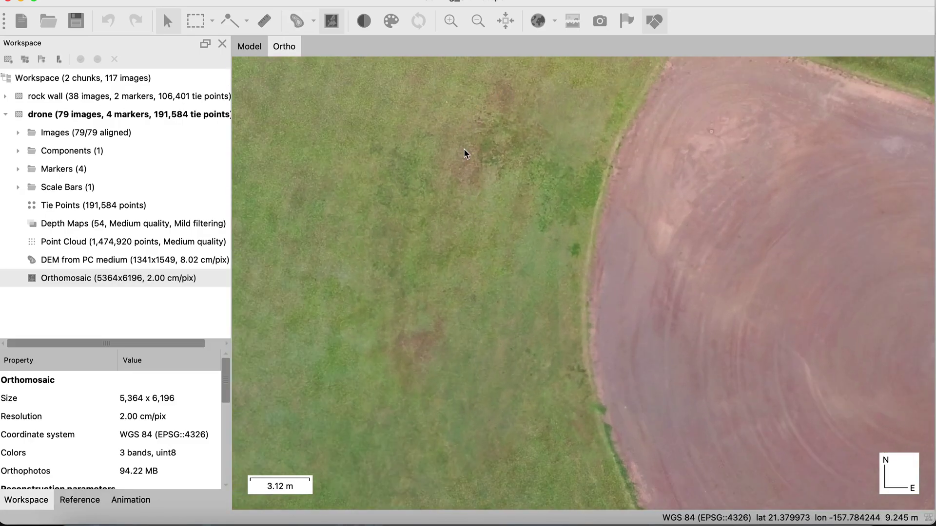
{"action": "scroll", "coordinate": [525, 291], "scroll_direction": "down", "scroll_amount": 3}
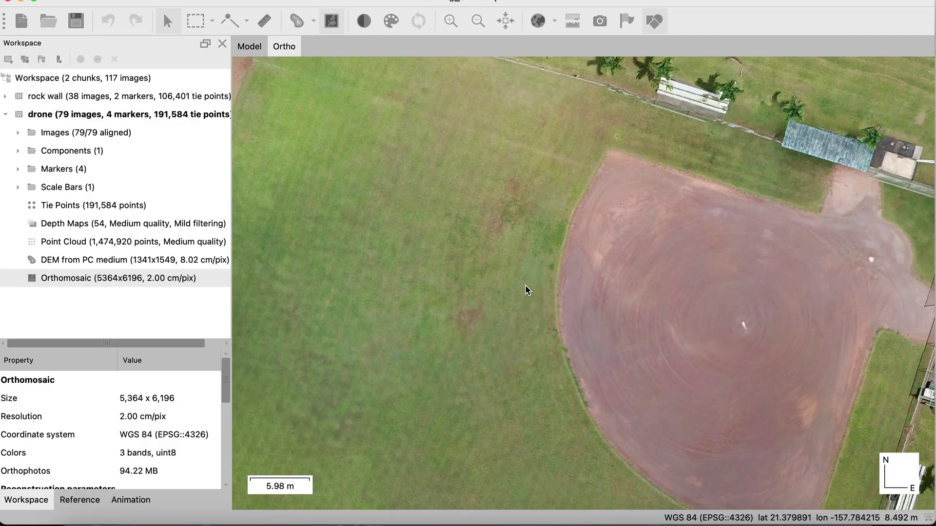
{"action": "left_click_drag", "start_coordinate": [526, 291], "coordinate": [578, 303]}
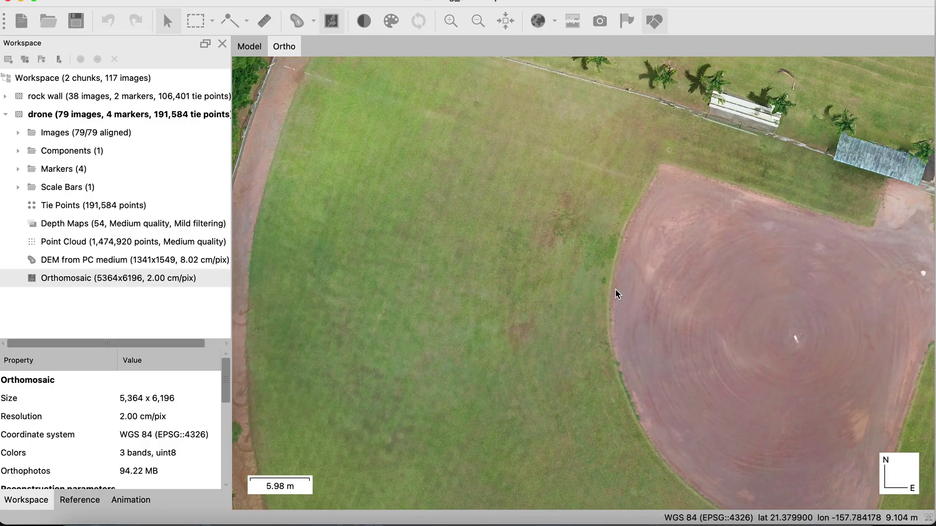
{"action": "scroll", "coordinate": [532, 226], "scroll_direction": "down", "scroll_amount": 3}
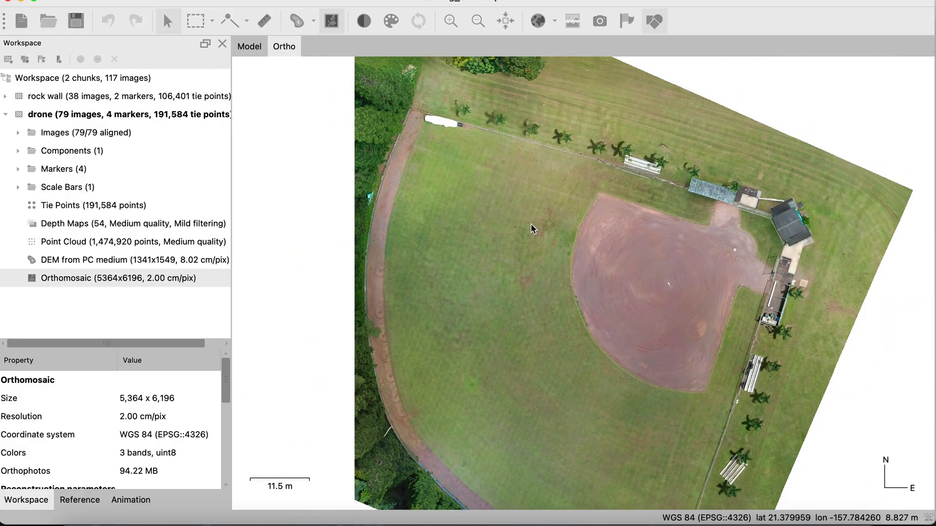
{"action": "scroll", "coordinate": [532, 228], "scroll_direction": "down", "scroll_amount": 2}
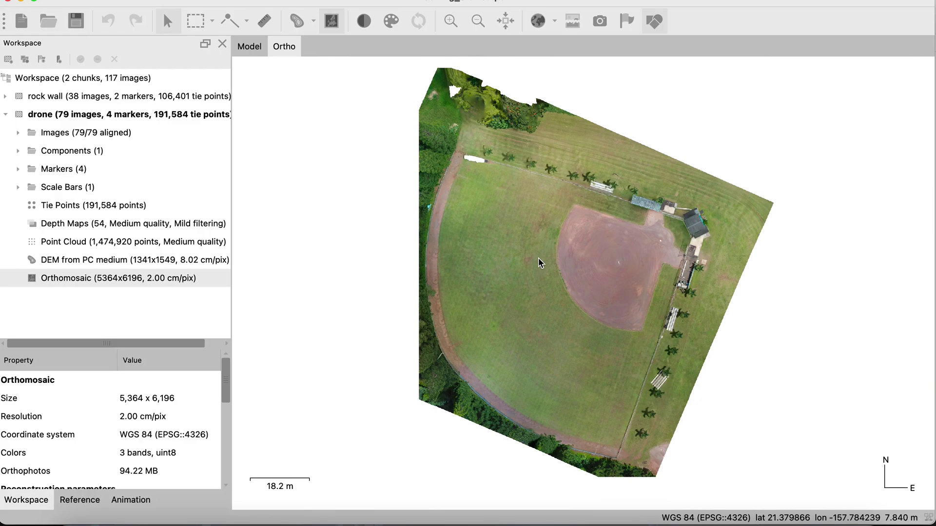
{"action": "left_click_drag", "start_coordinate": [617, 339], "coordinate": [585, 248]}
{"action": "scroll", "coordinate": [633, 272], "scroll_direction": "up", "scroll_amount": 3}
{"action": "scroll", "coordinate": [633, 276], "scroll_direction": "up", "scroll_amount": 1}
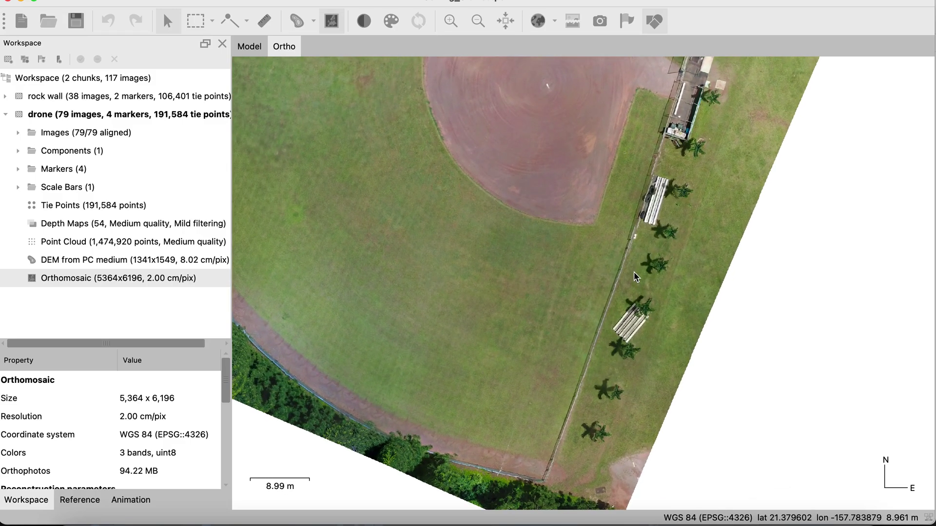
{"action": "scroll", "coordinate": [623, 303], "scroll_direction": "up", "scroll_amount": 5}
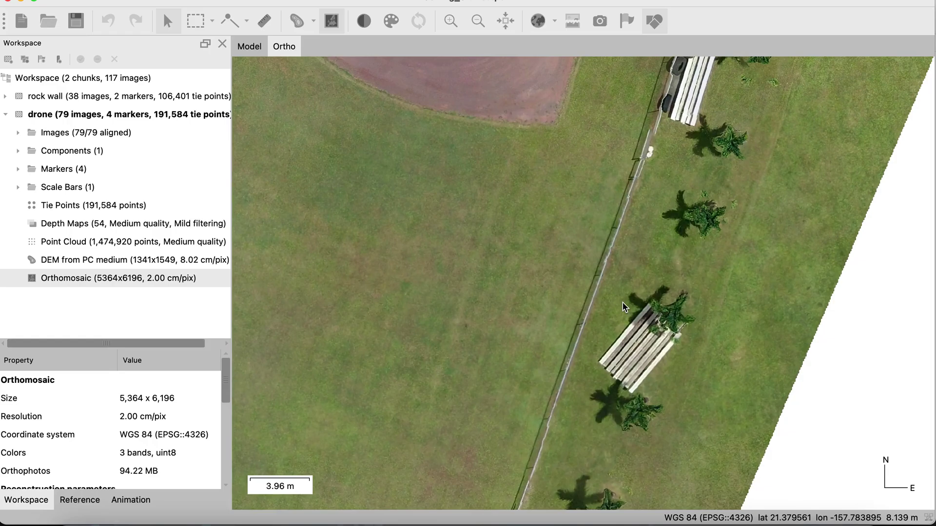
{"action": "scroll", "coordinate": [625, 307], "scroll_direction": "down", "scroll_amount": 3}
Step: Pan across the western edge and track edge up to the northern tree line
{"action": "left_click_drag", "start_coordinate": [434, 188], "coordinate": [747, 204]}
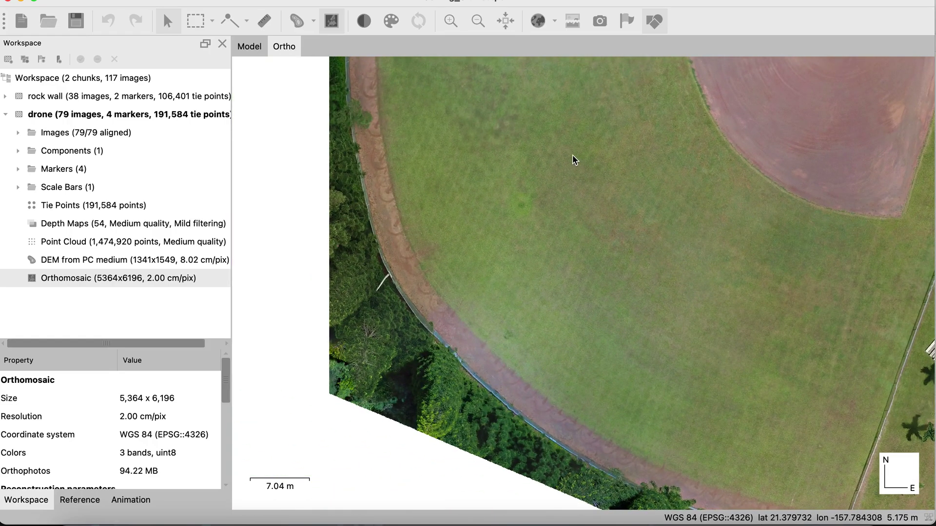
{"action": "left_click_drag", "start_coordinate": [574, 159], "coordinate": [592, 195]}
{"action": "scroll", "coordinate": [385, 324], "scroll_direction": "up", "scroll_amount": 6}
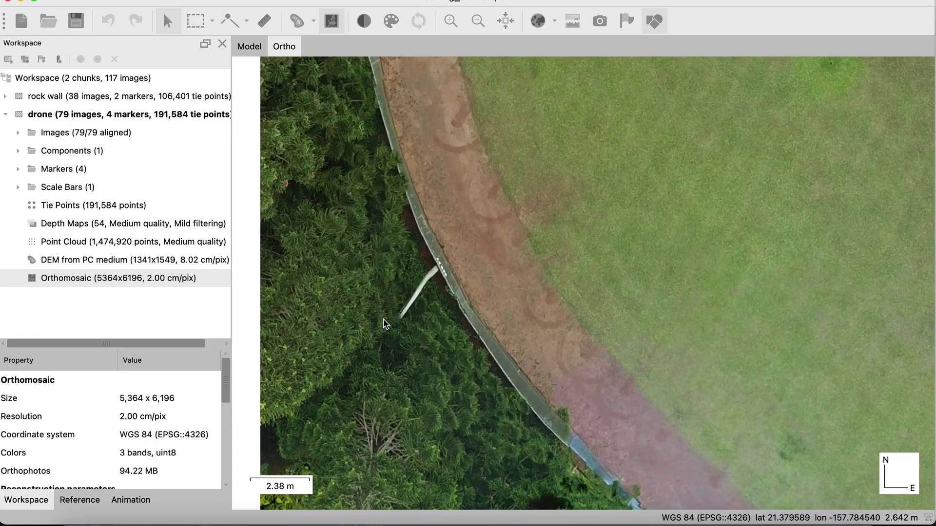
{"action": "scroll", "coordinate": [385, 324], "scroll_direction": "down", "scroll_amount": 5}
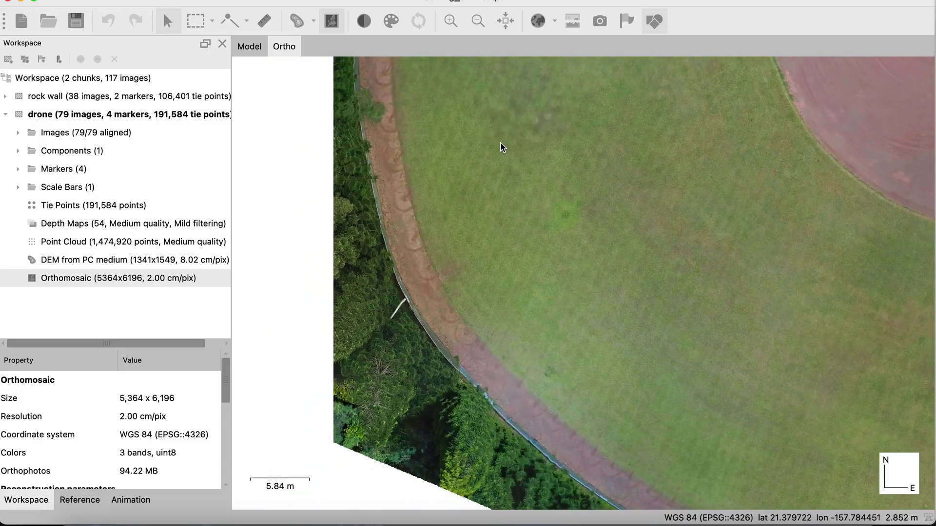
{"action": "left_click_drag", "start_coordinate": [501, 146], "coordinate": [507, 361]}
{"action": "left_click_drag", "start_coordinate": [517, 195], "coordinate": [537, 439]}
{"action": "left_click_drag", "start_coordinate": [534, 161], "coordinate": [511, 379]}
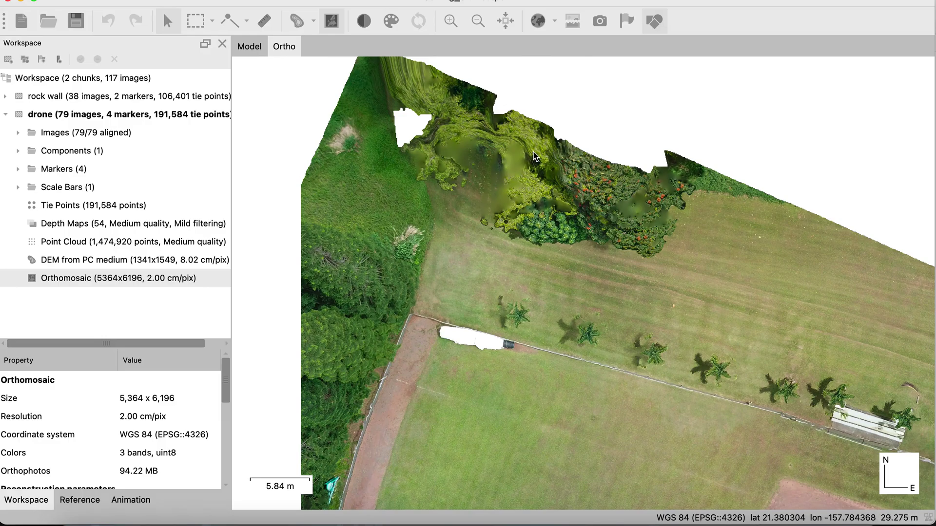
Step: Zoom into the smeared northern trees and pan over to the palm row
{"action": "scroll", "coordinate": [534, 155], "scroll_direction": "up", "scroll_amount": 2}
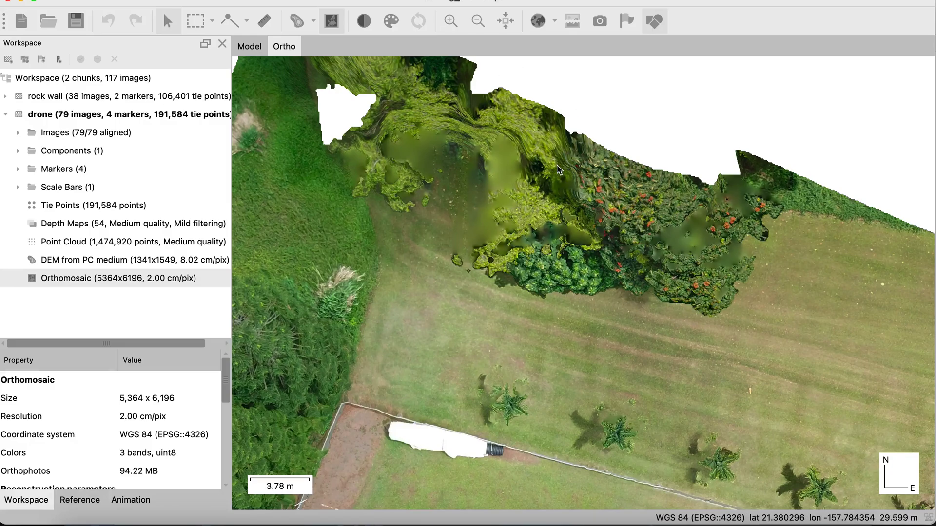
{"action": "scroll", "coordinate": [559, 170], "scroll_direction": "down", "scroll_amount": 3}
{"action": "scroll", "coordinate": [559, 169], "scroll_direction": "down", "scroll_amount": 1}
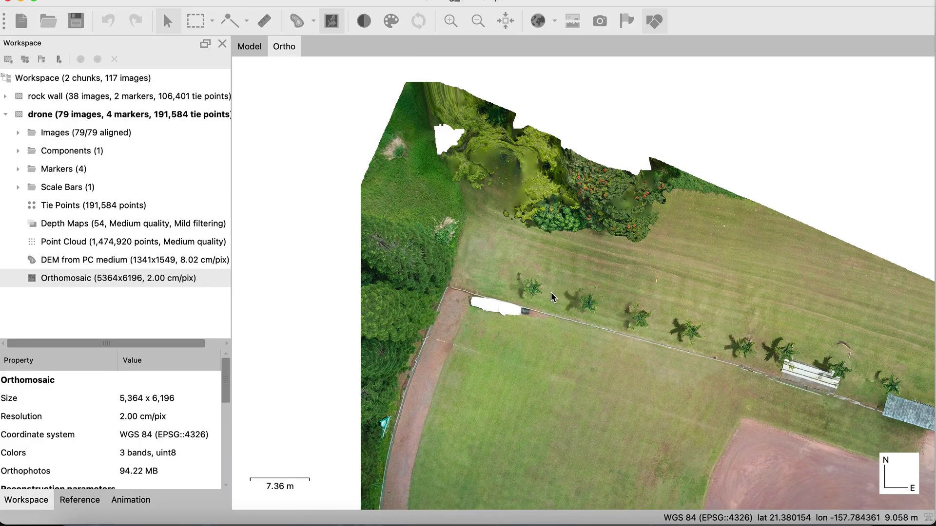
{"action": "left_click_drag", "start_coordinate": [551, 291], "coordinate": [517, 195]}
Step: Zoom out and recentre until the entire baseball field fits in the Ortho view
{"action": "scroll", "coordinate": [502, 204], "scroll_direction": "down", "scroll_amount": 2}
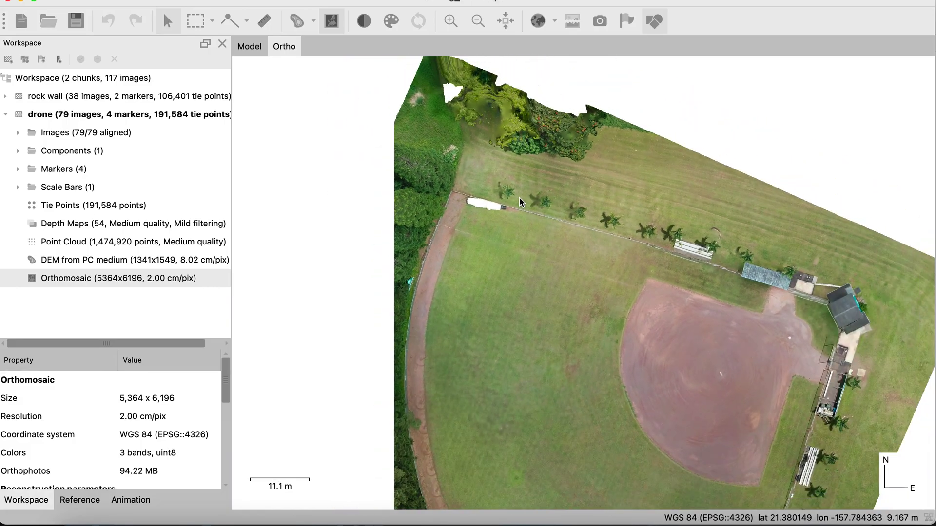
{"action": "left_click_drag", "start_coordinate": [540, 232], "coordinate": [507, 122]}
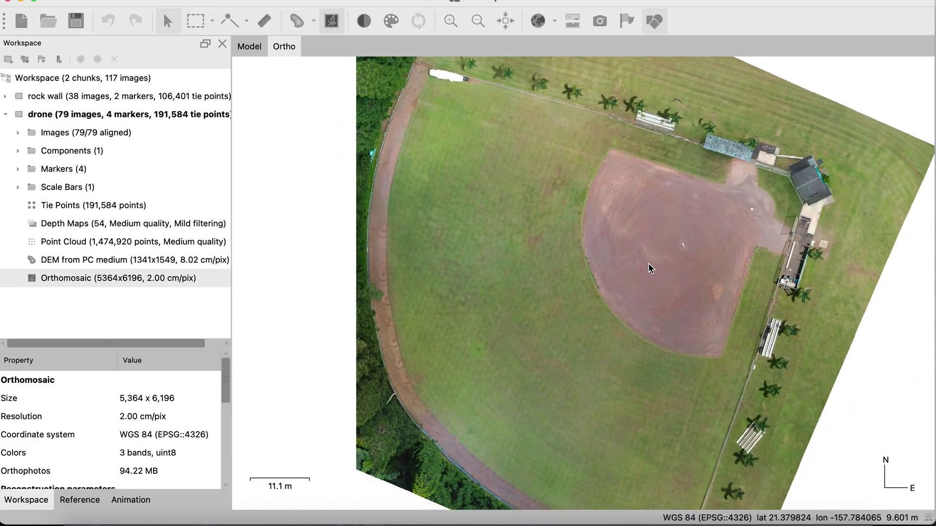
{"action": "scroll", "coordinate": [535, 279], "scroll_direction": "down", "scroll_amount": 3}
{"action": "scroll", "coordinate": [541, 288], "scroll_direction": "up", "scroll_amount": 1}
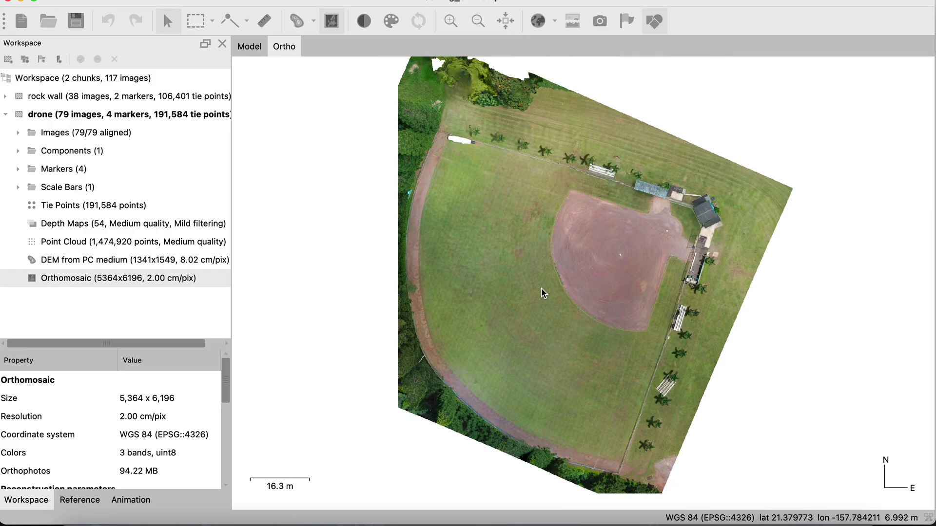
{"action": "scroll", "coordinate": [541, 288], "scroll_direction": "down", "scroll_amount": 3}
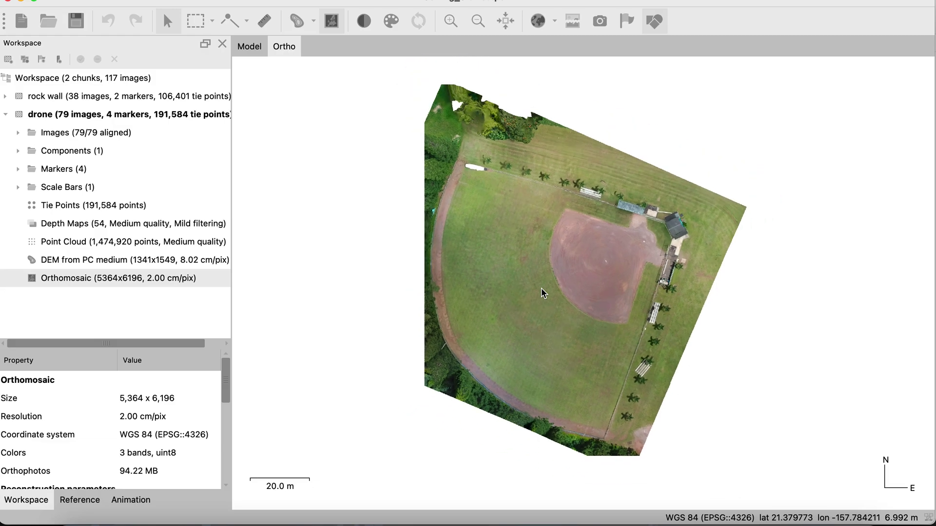
{"action": "left_click_drag", "start_coordinate": [557, 273], "coordinate": [563, 277]}
{"action": "scroll", "coordinate": [557, 262], "scroll_direction": "up", "scroll_amount": 2}
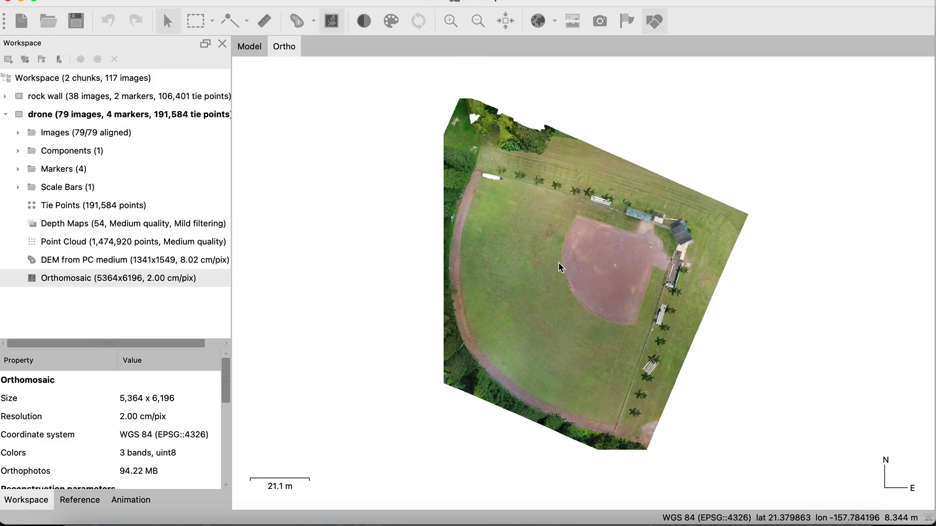
{"action": "left_click_drag", "start_coordinate": [558, 243], "coordinate": [557, 251]}
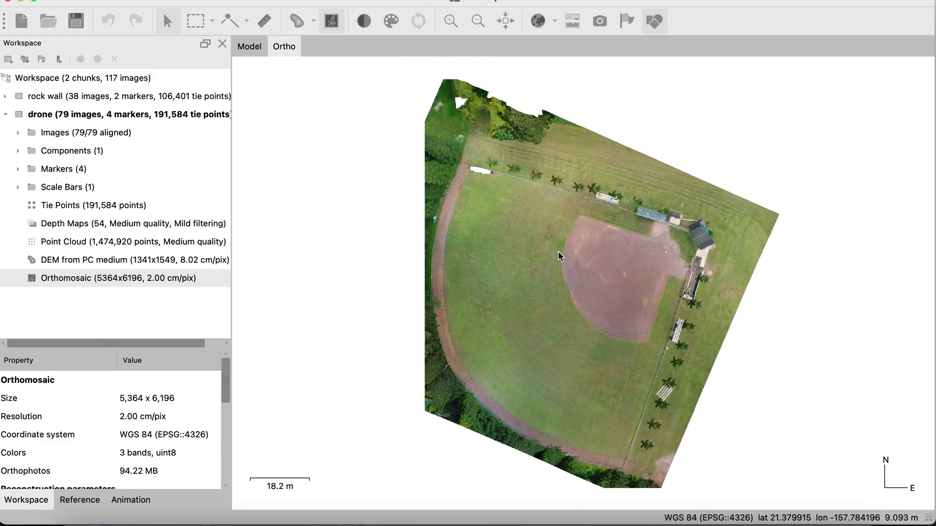
{"action": "right_click", "coordinate": [125, 281]}
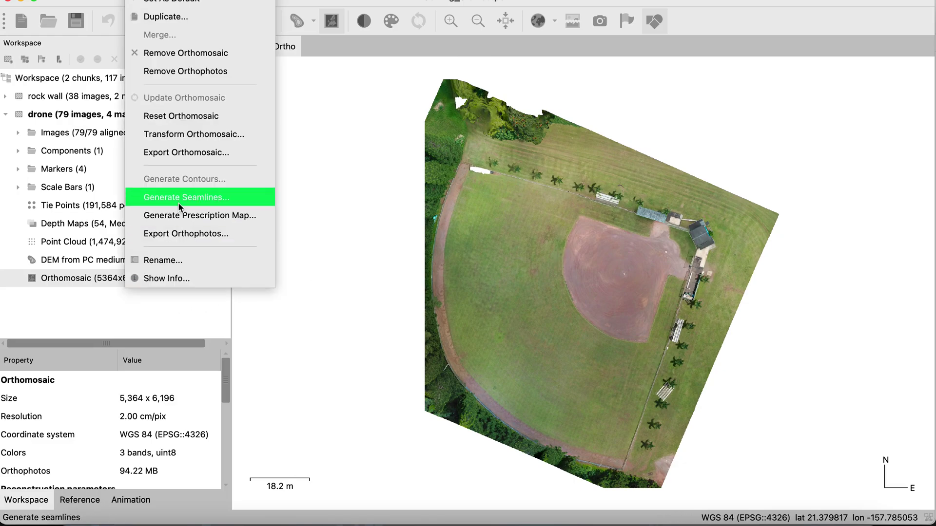
{"action": "left_click", "coordinate": [191, 154]}
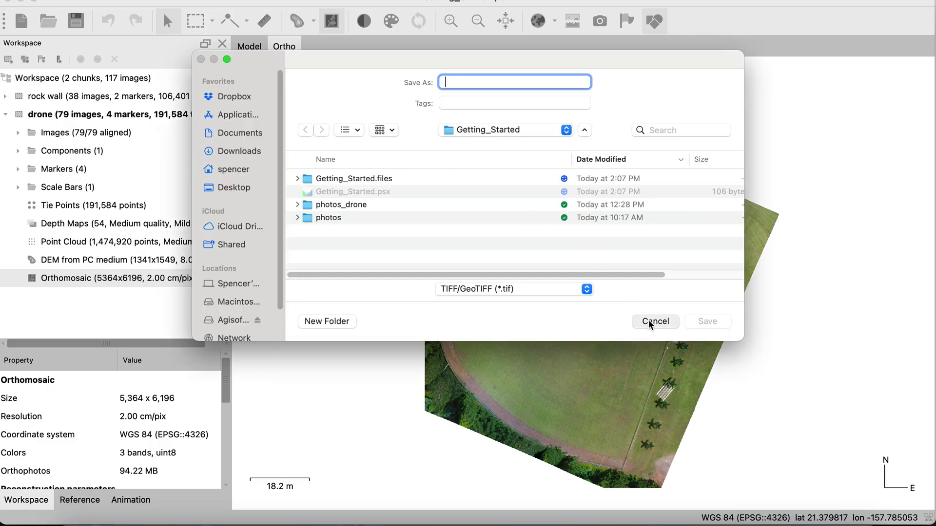
{"action": "left_click", "coordinate": [650, 322]}
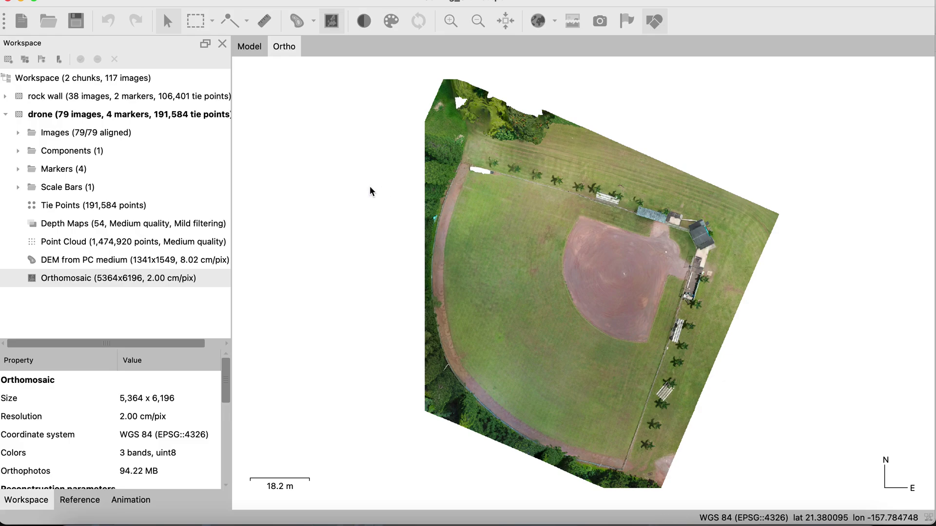
{"action": "left_click", "coordinate": [103, 262]}
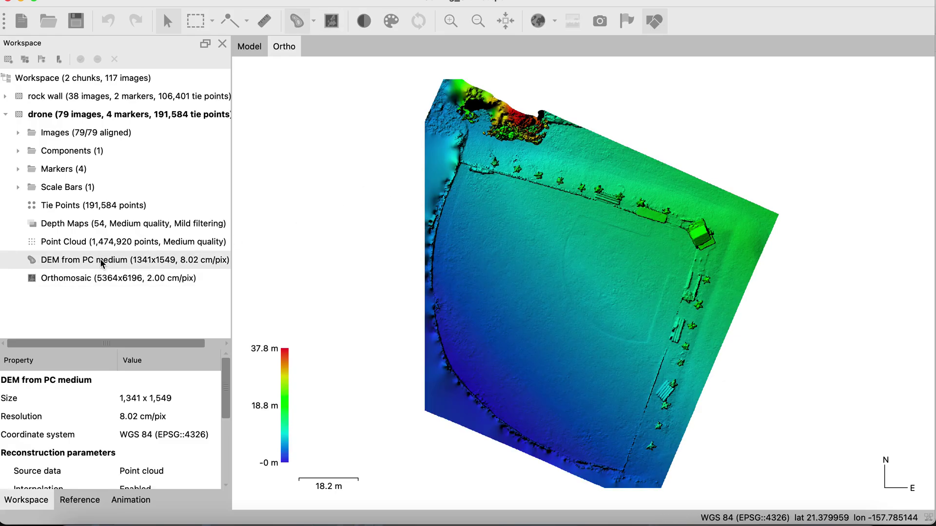
{"action": "left_click", "coordinate": [102, 277]}
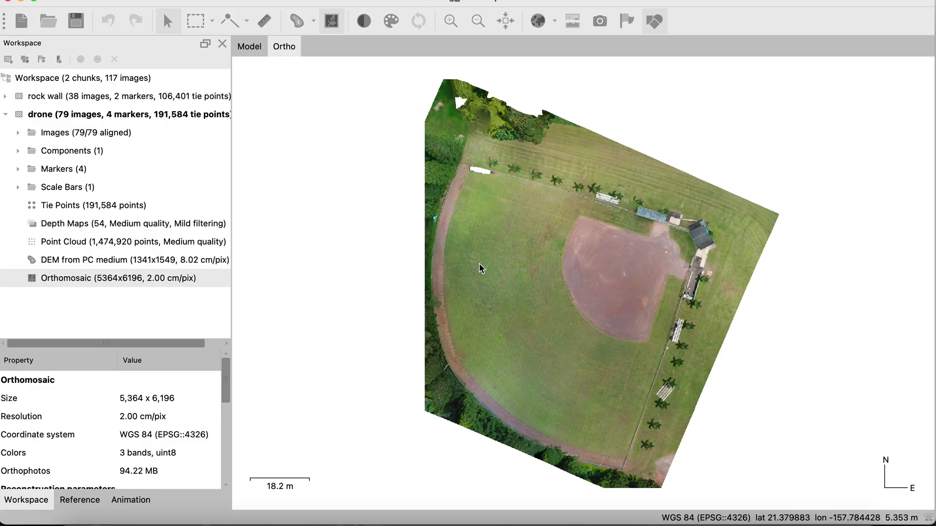